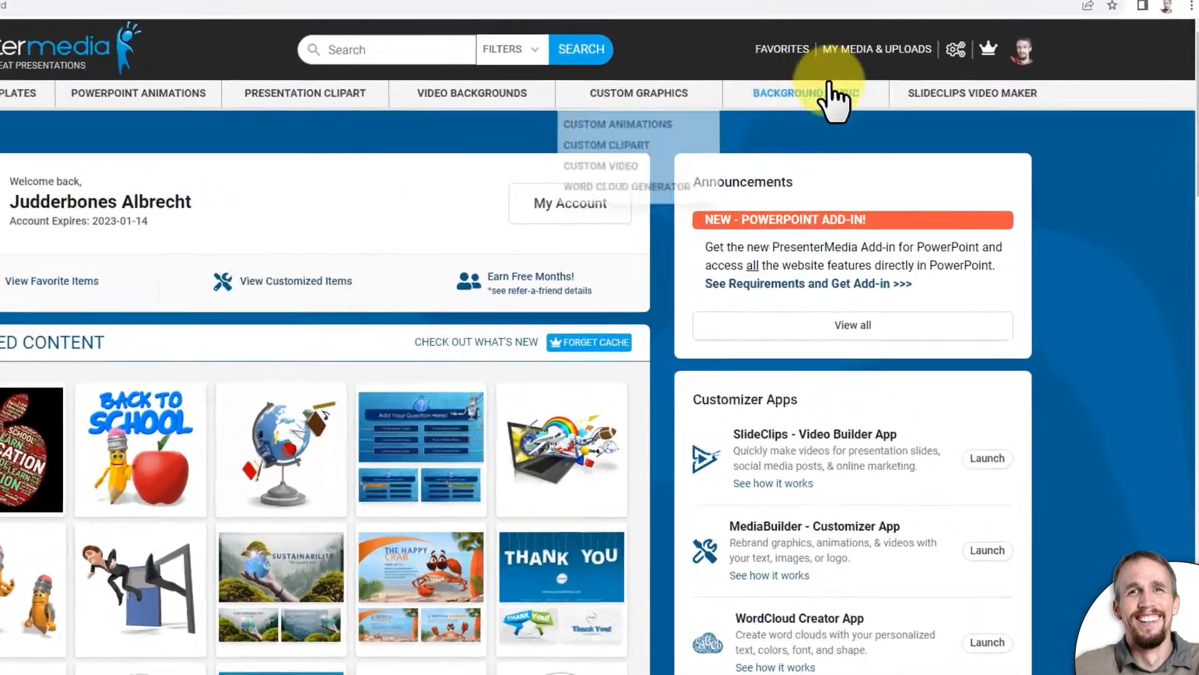
- Open the SlideClips Video Maker page and browse its widescreen single-slide video templates
mouse_move(973, 102)
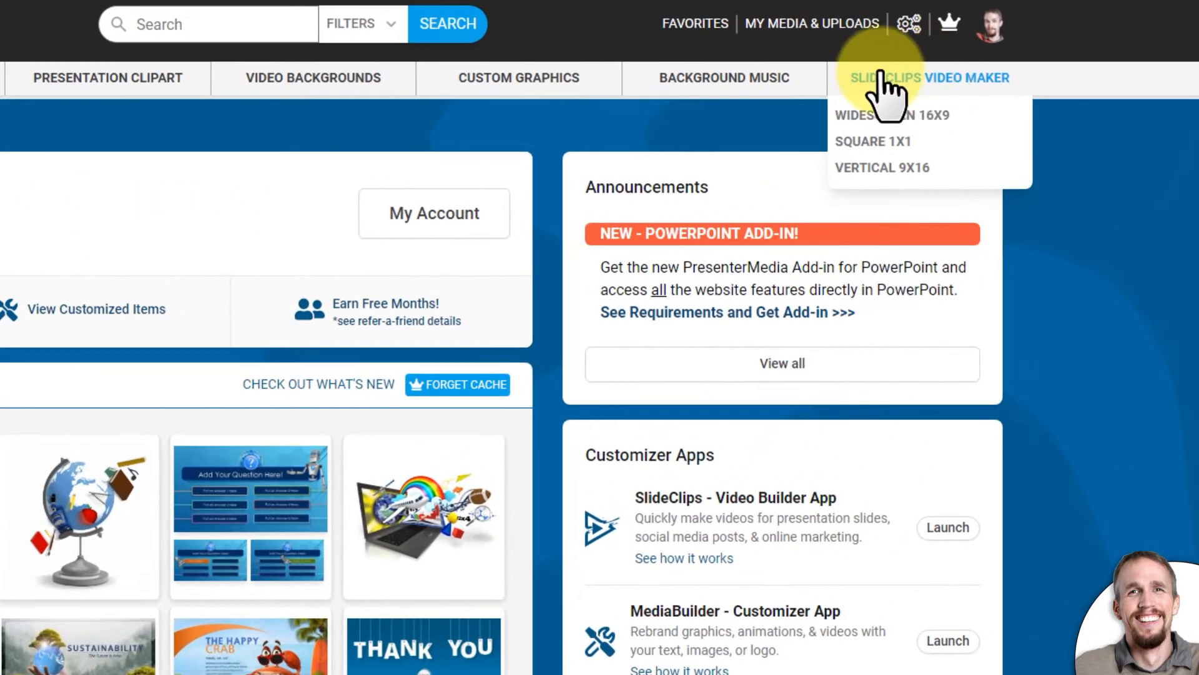
click(954, 79)
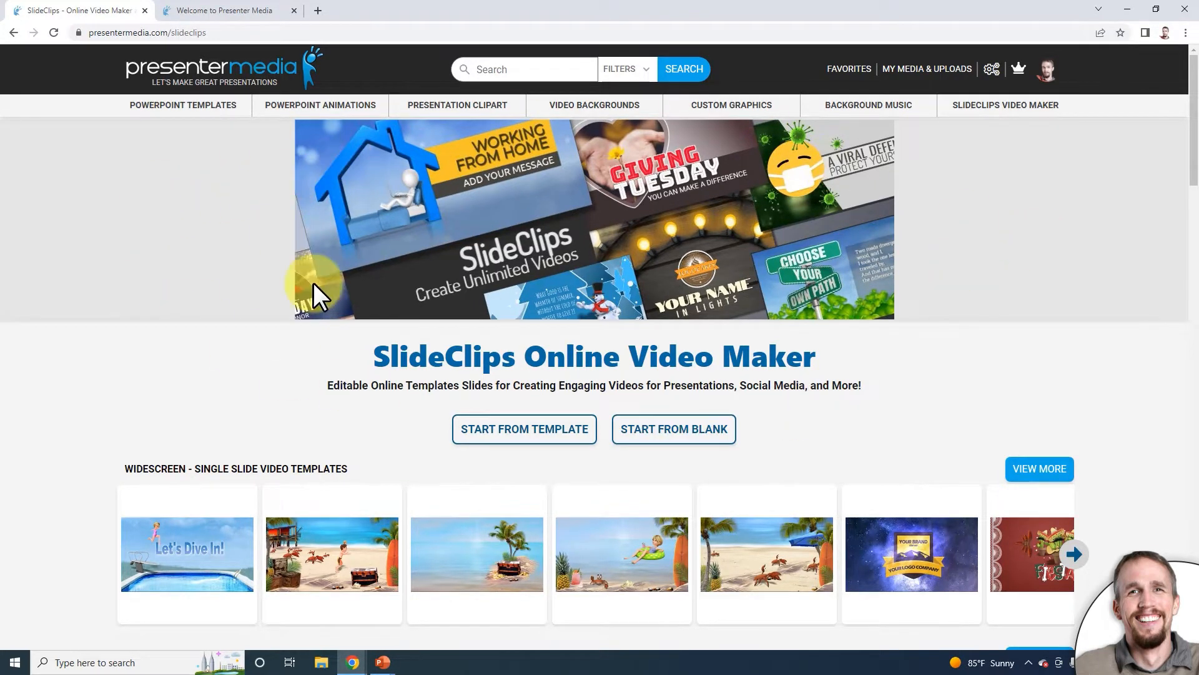
scroll(605, 320, down, 5)
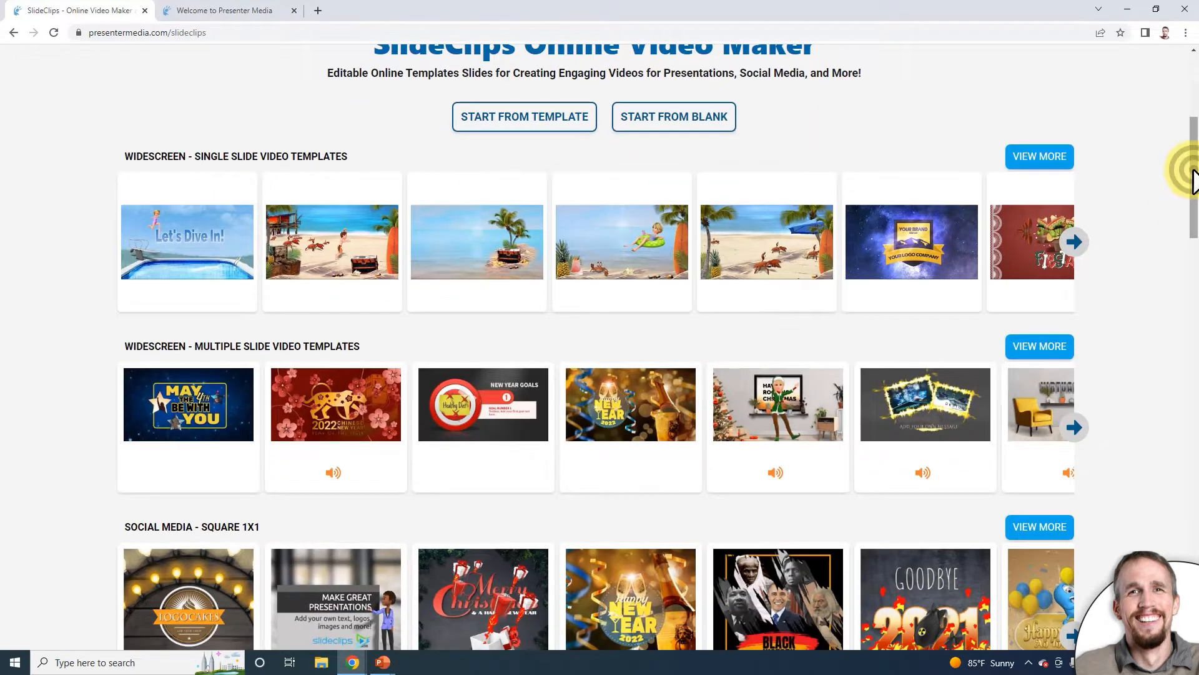
drag(1193, 172, 1191, 187)
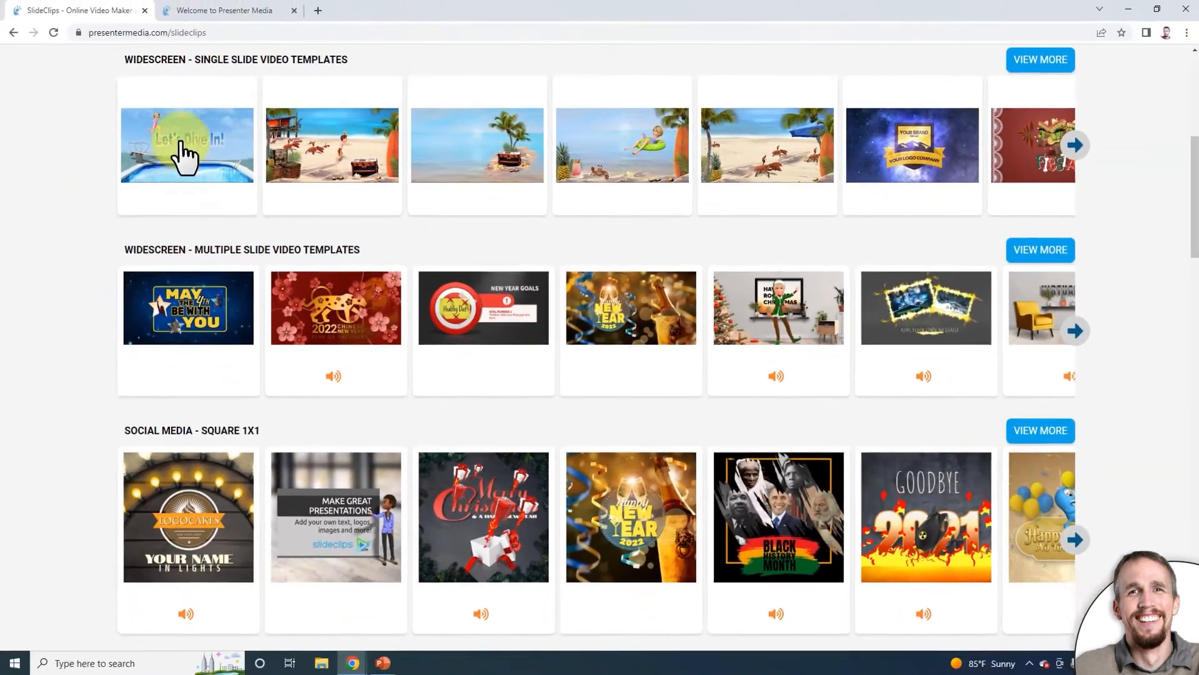
scroll(1071, 167, down, 1)
scroll(1093, 187, up, 7)
scroll(1097, 250, down, 1)
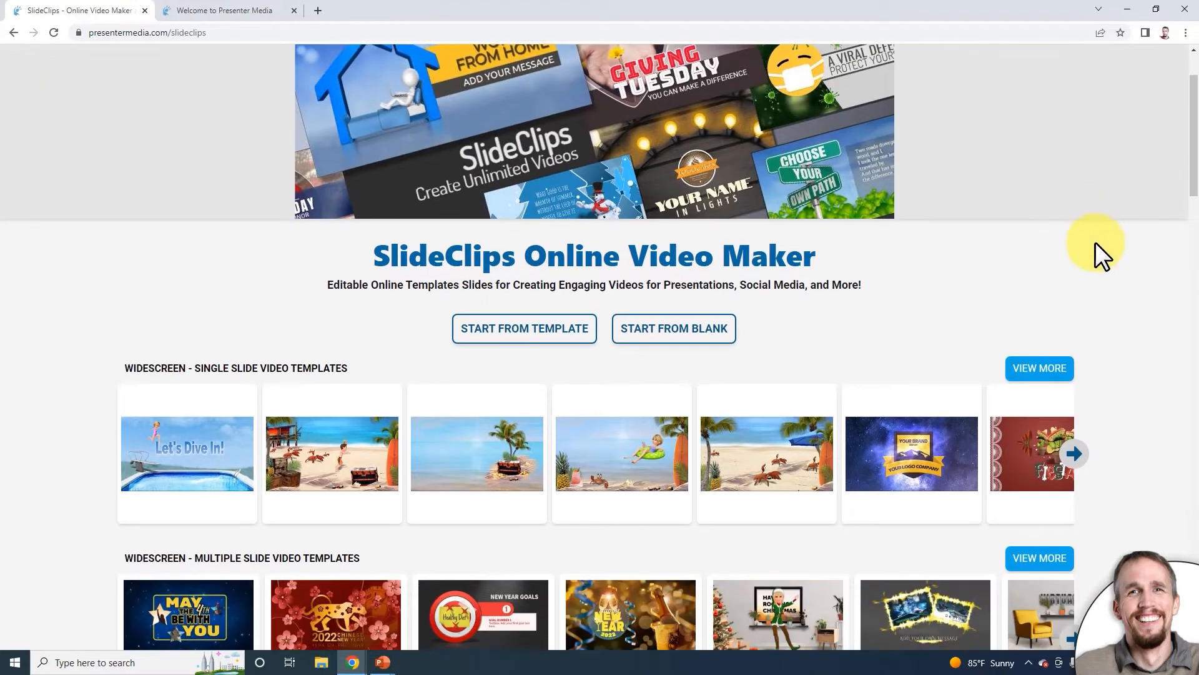
scroll(1096, 242, down, 2)
drag(1193, 189, 1192, 226)
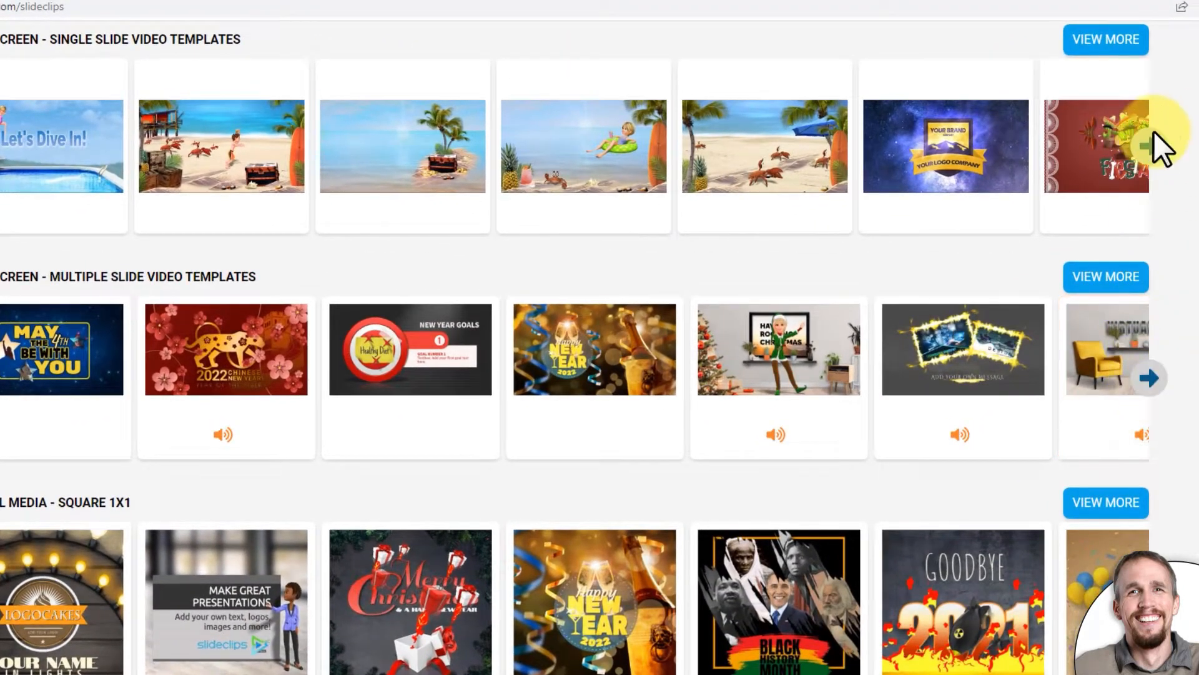
click(1149, 147)
click(1149, 147)
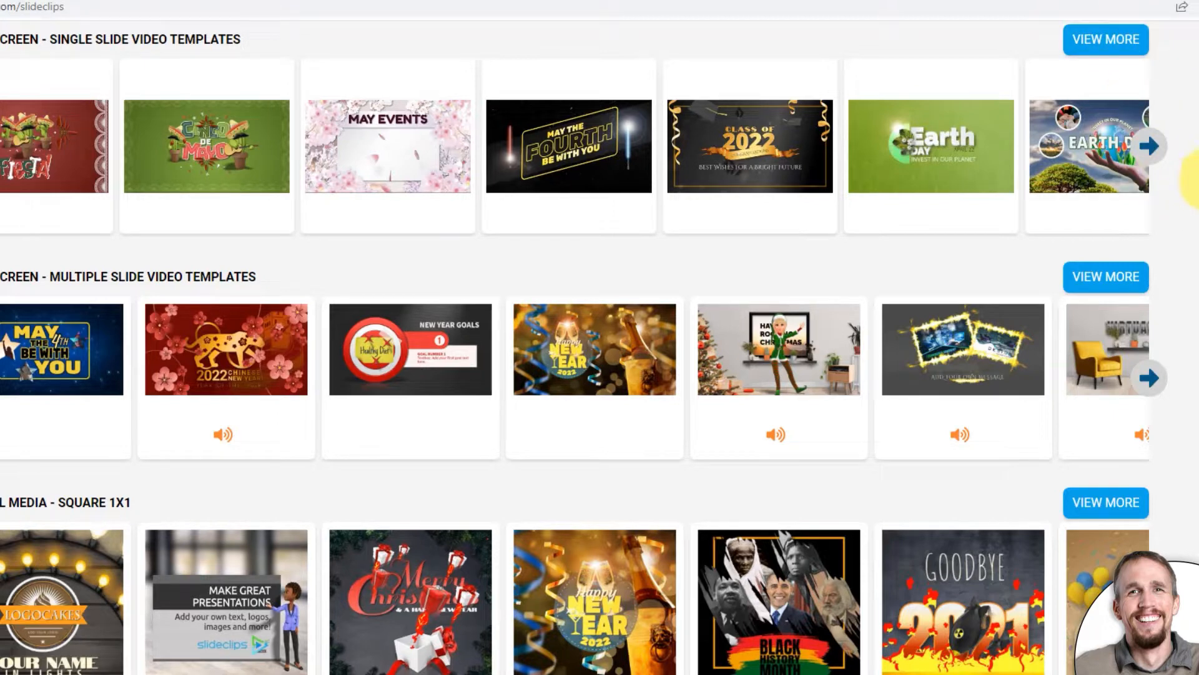
scroll(1070, 182, up, 1)
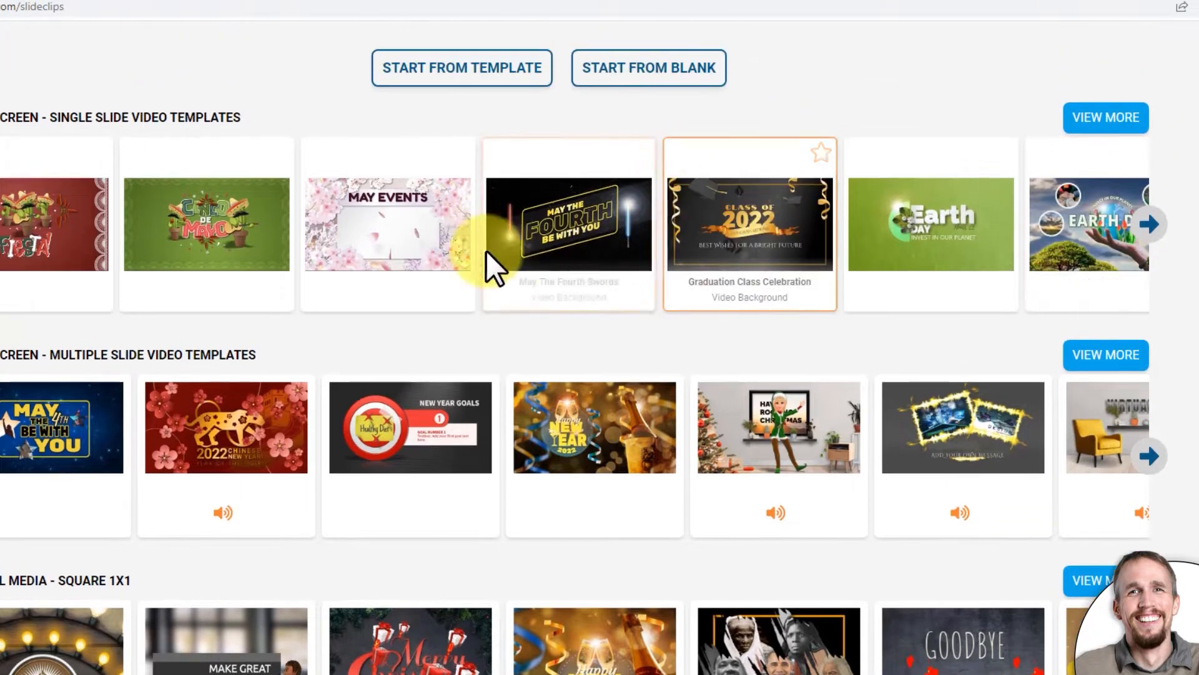
- Open the May The Fourth Swords template for customization as a new project, without loading the recovered unsaved project
click(620, 204)
click(569, 223)
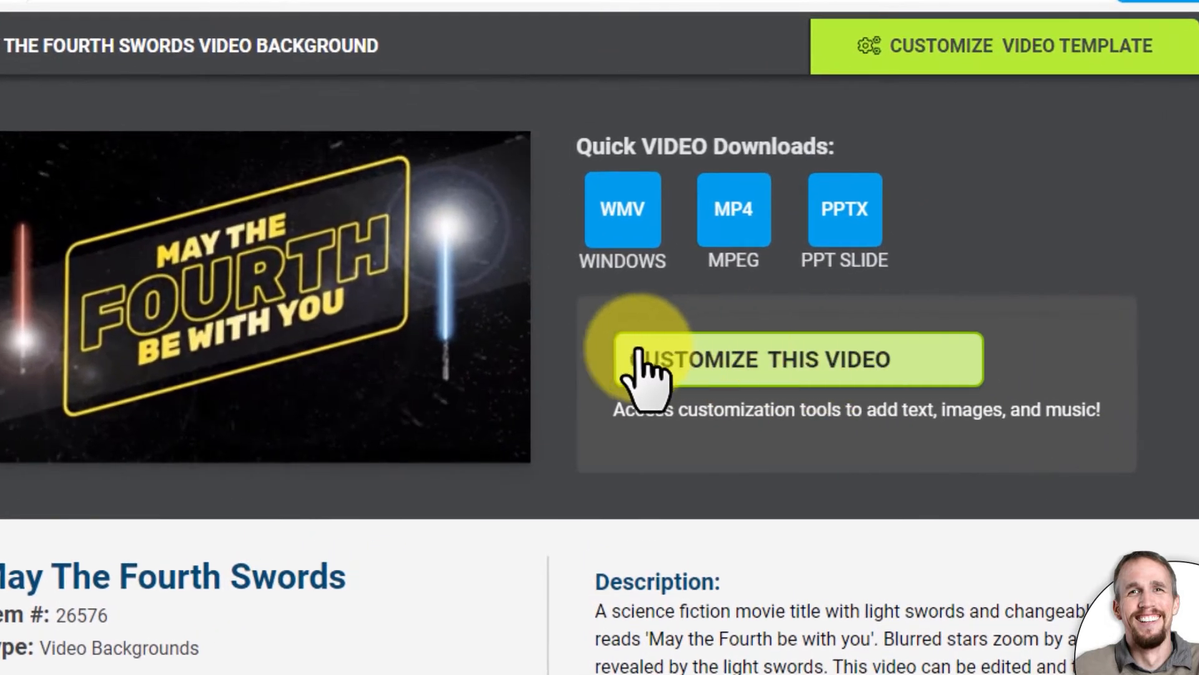
click(753, 362)
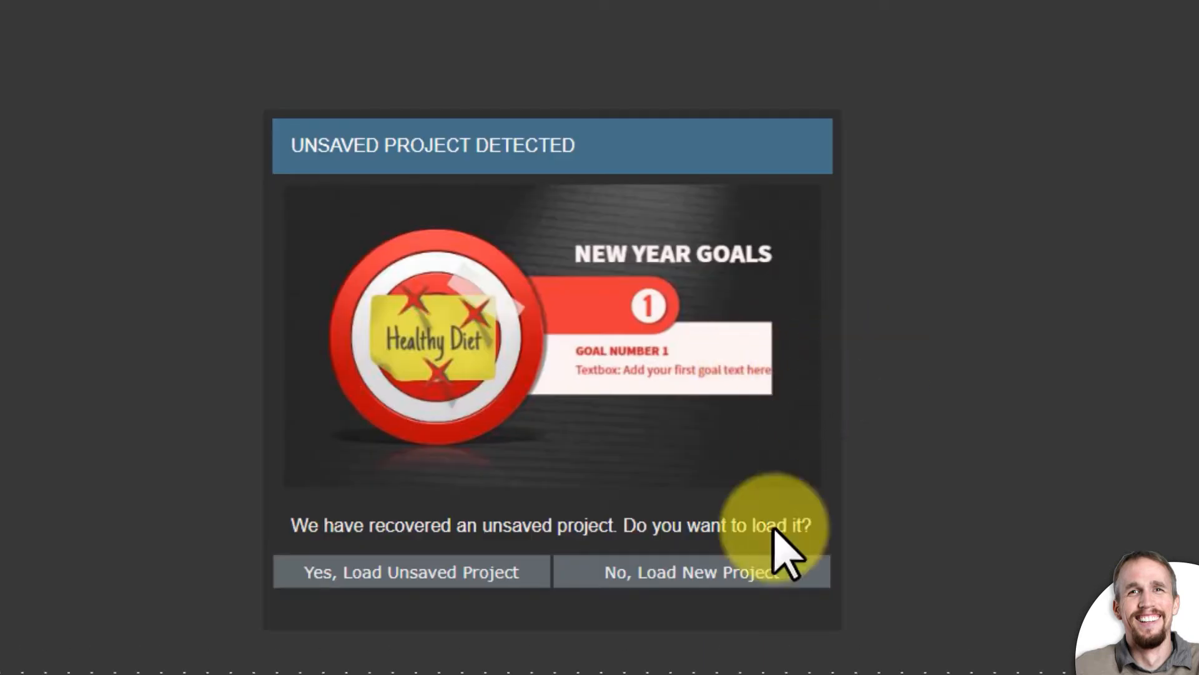
click(717, 569)
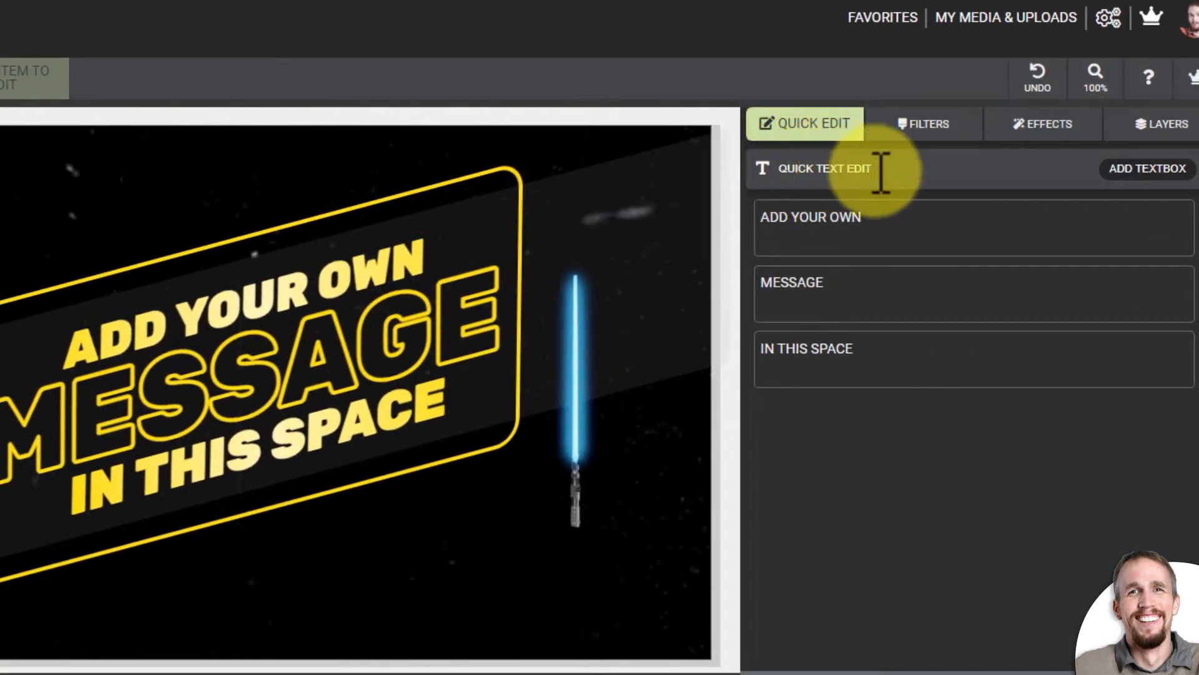
- Replace the slide's first text line with "Join Us For a" and the second line with "COMICON"
click(910, 219)
drag(910, 219, 714, 200)
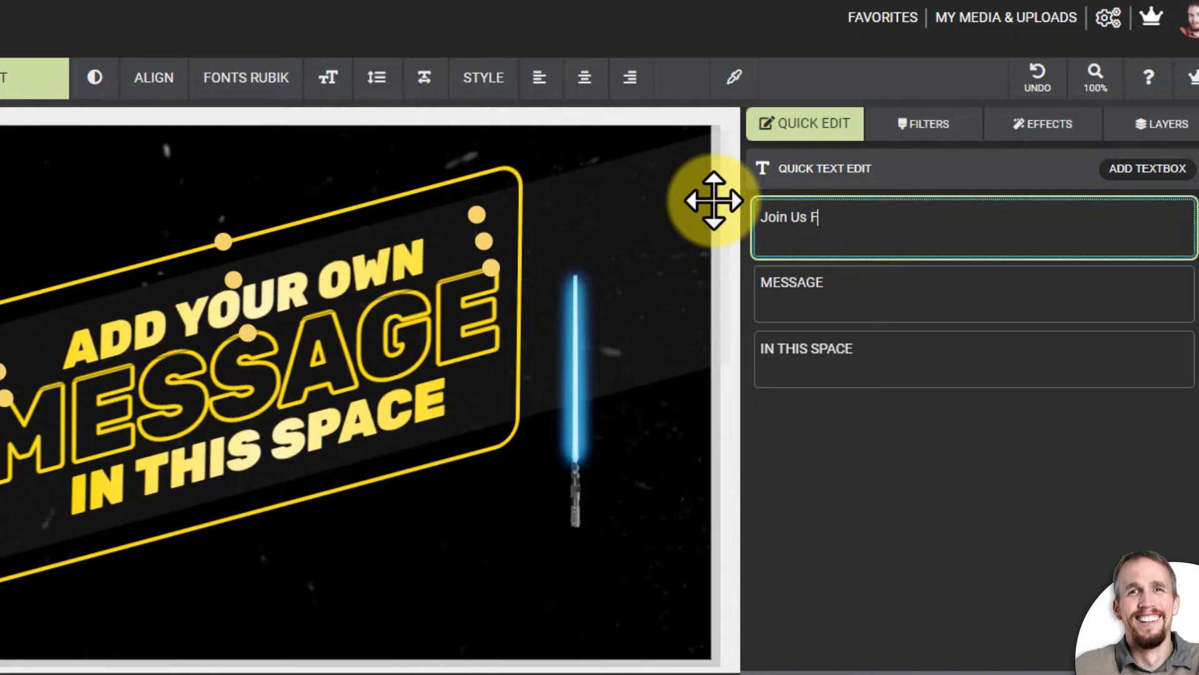
click(950, 290)
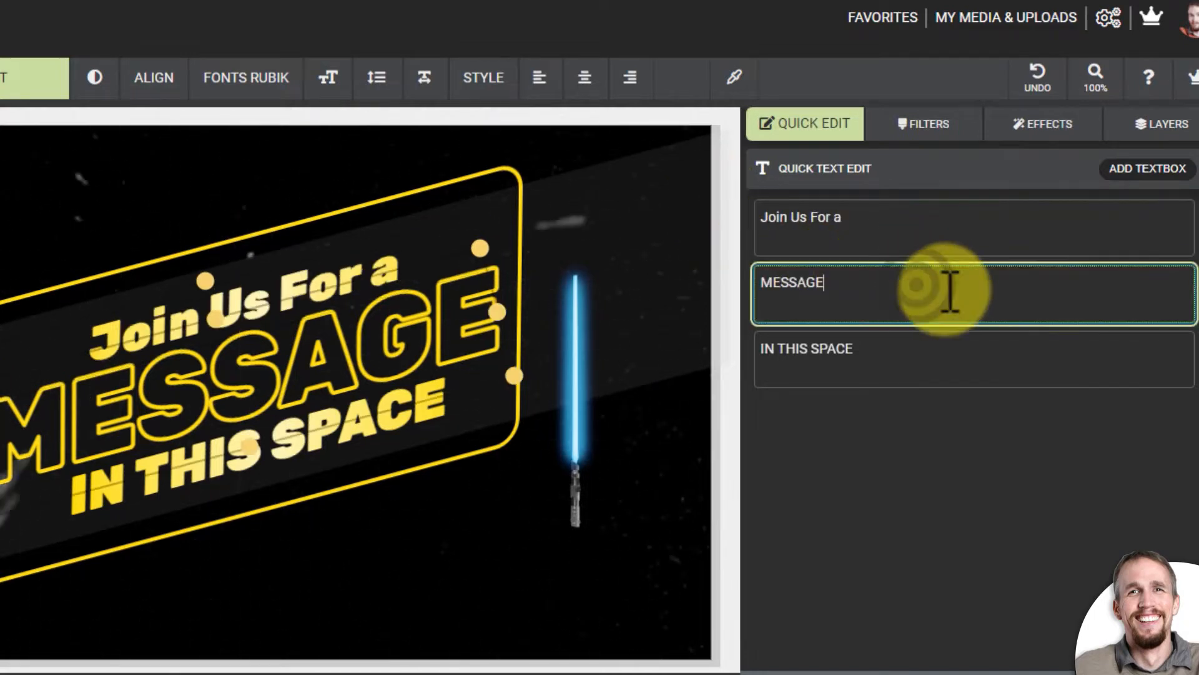
drag(950, 289, 643, 262)
text(Co)
key(BackSpace)
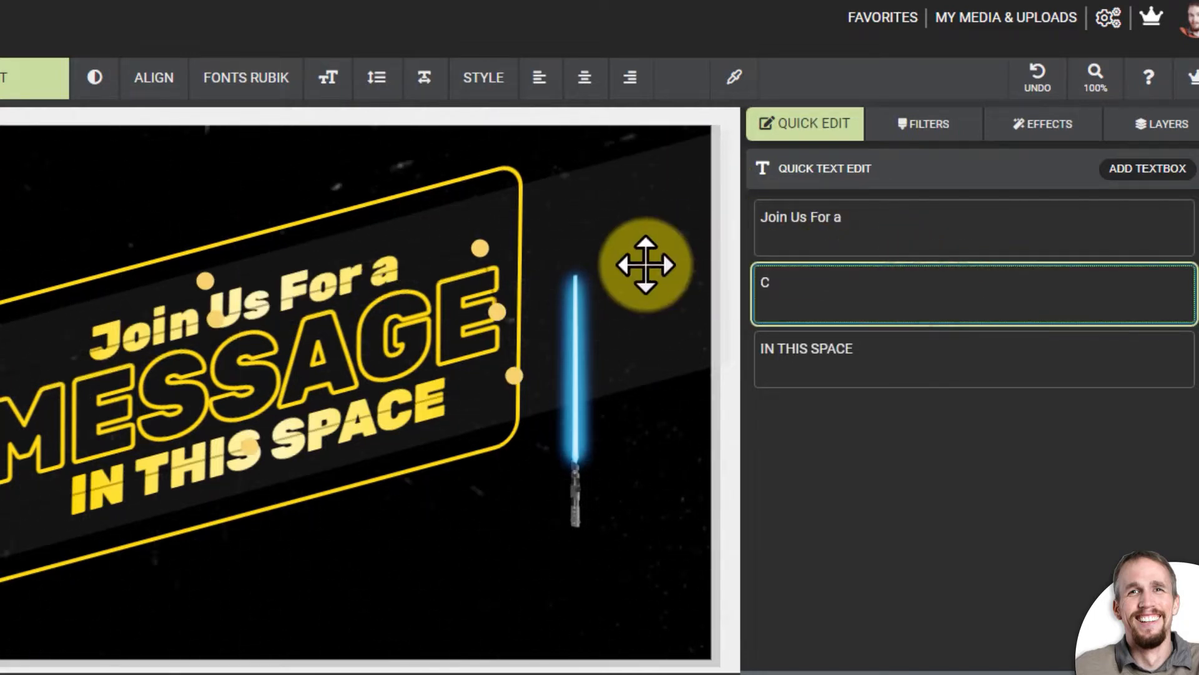
text(MO)
key(BackSpace)
key(BackSpace)
text(OMIN)
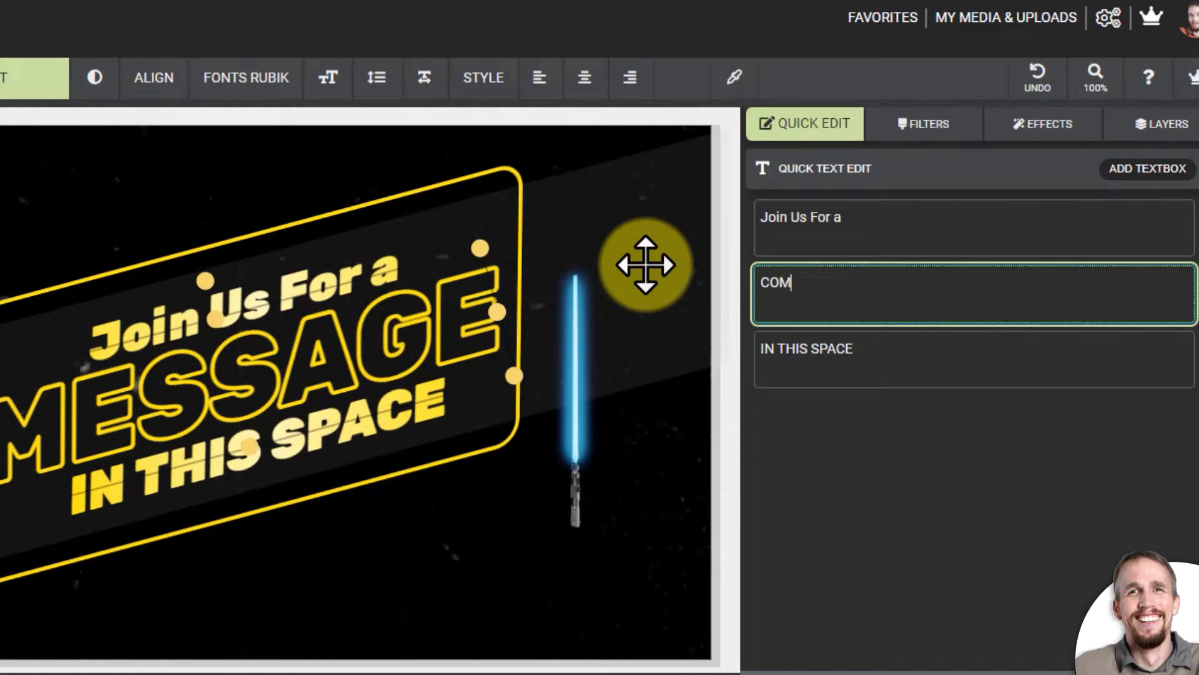
key(BackSpace)
key(BackSpace)
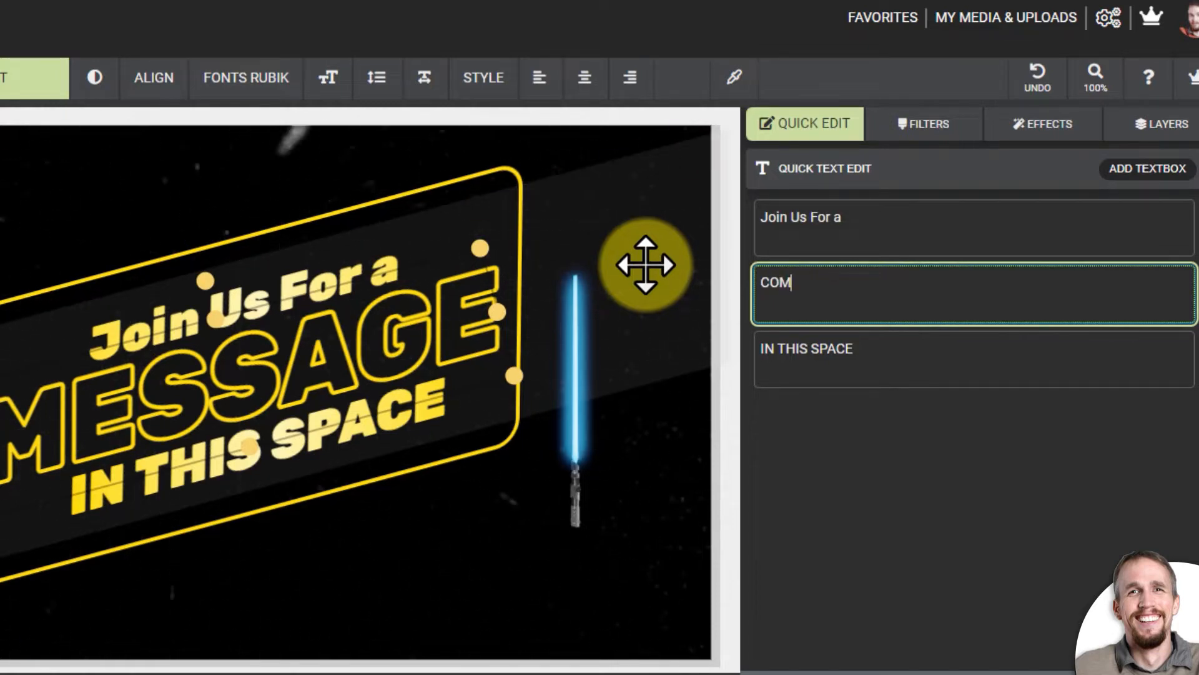
text(ICON)
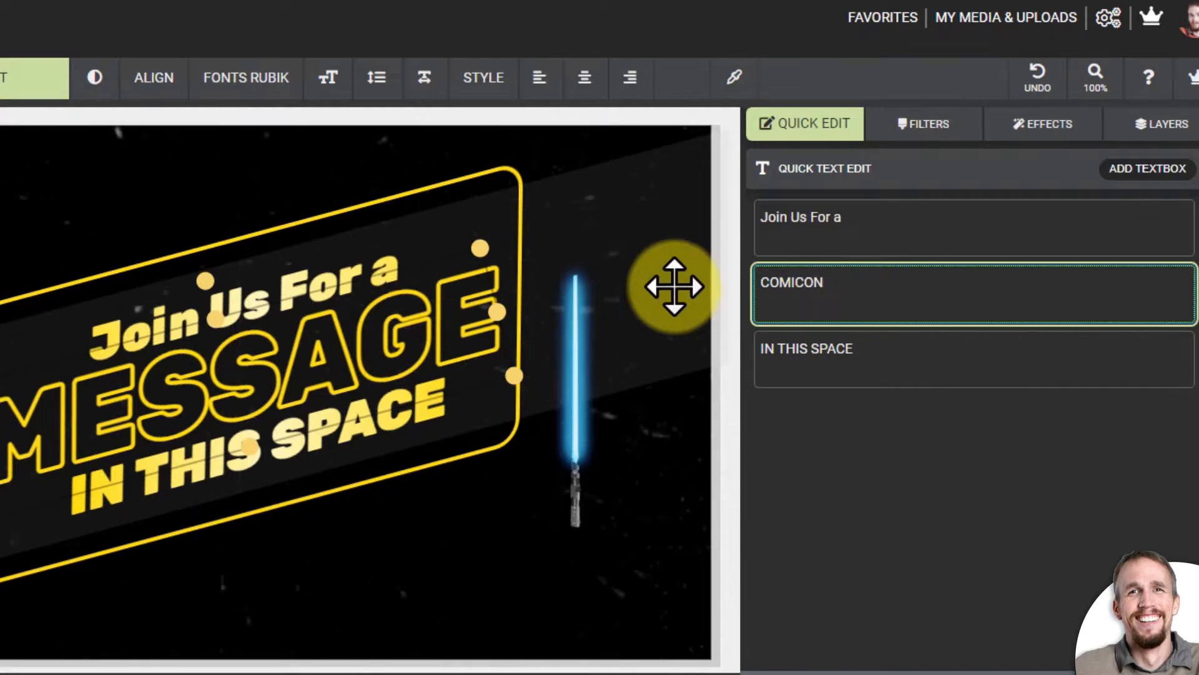
- Replace the slide's third text line with "Special Event" and play a preview of the video
click(931, 356)
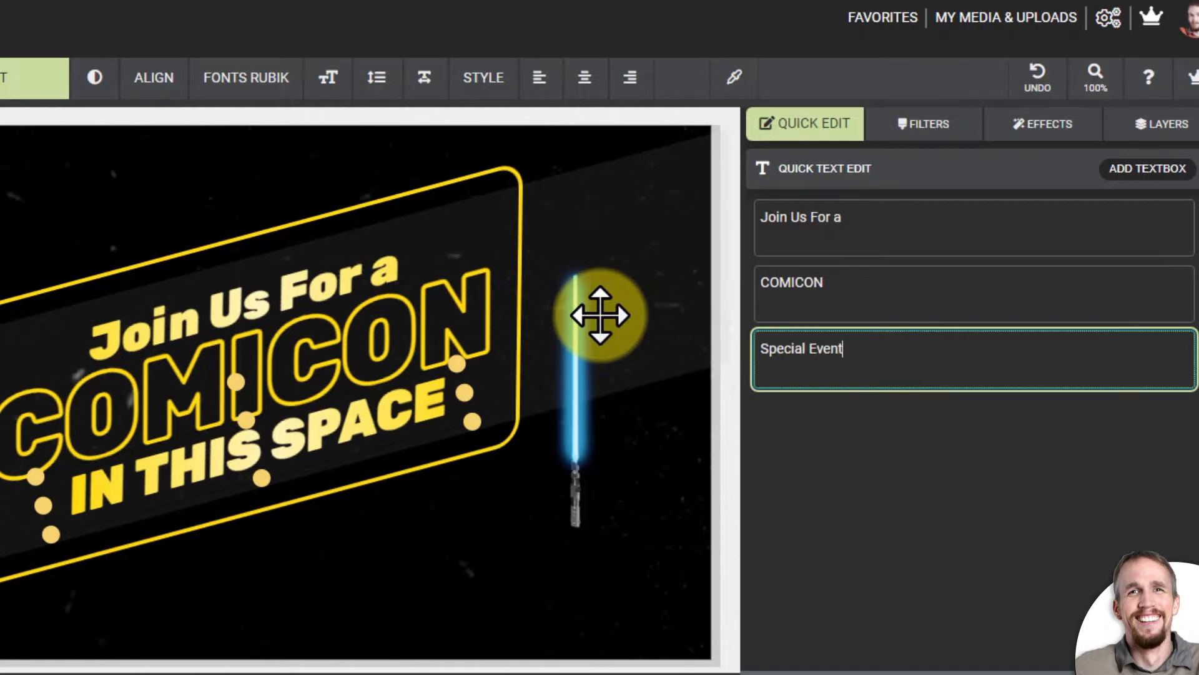
text(Special Event)
click(884, 300)
click(891, 377)
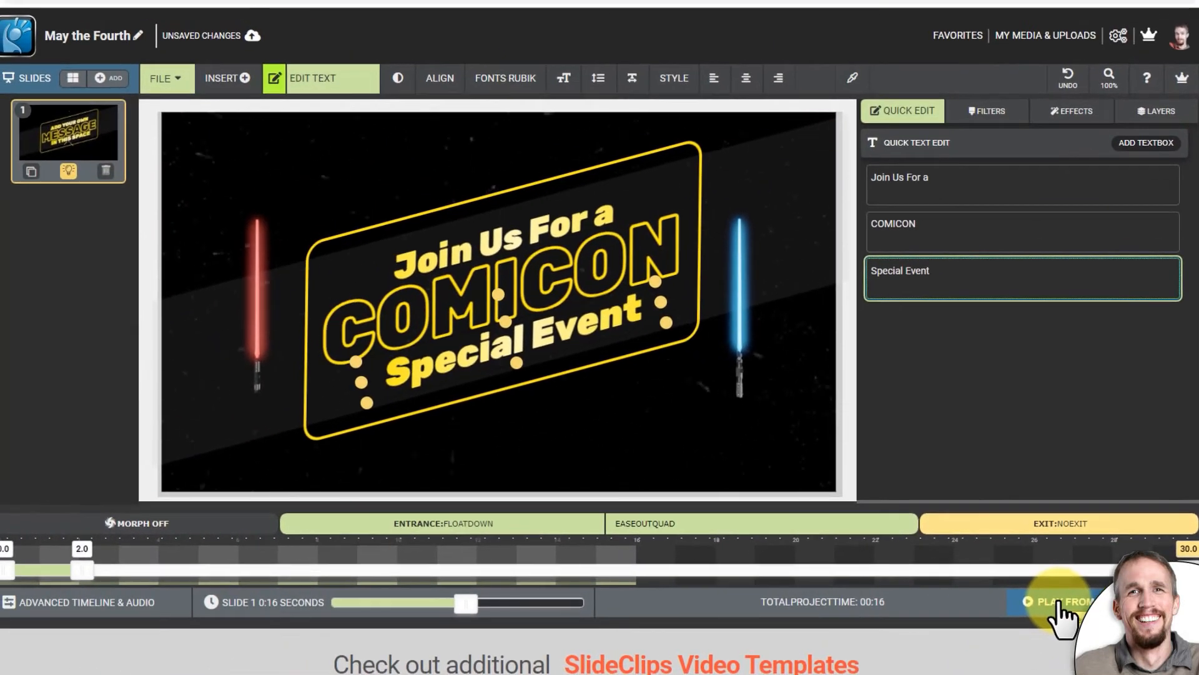
click(1062, 603)
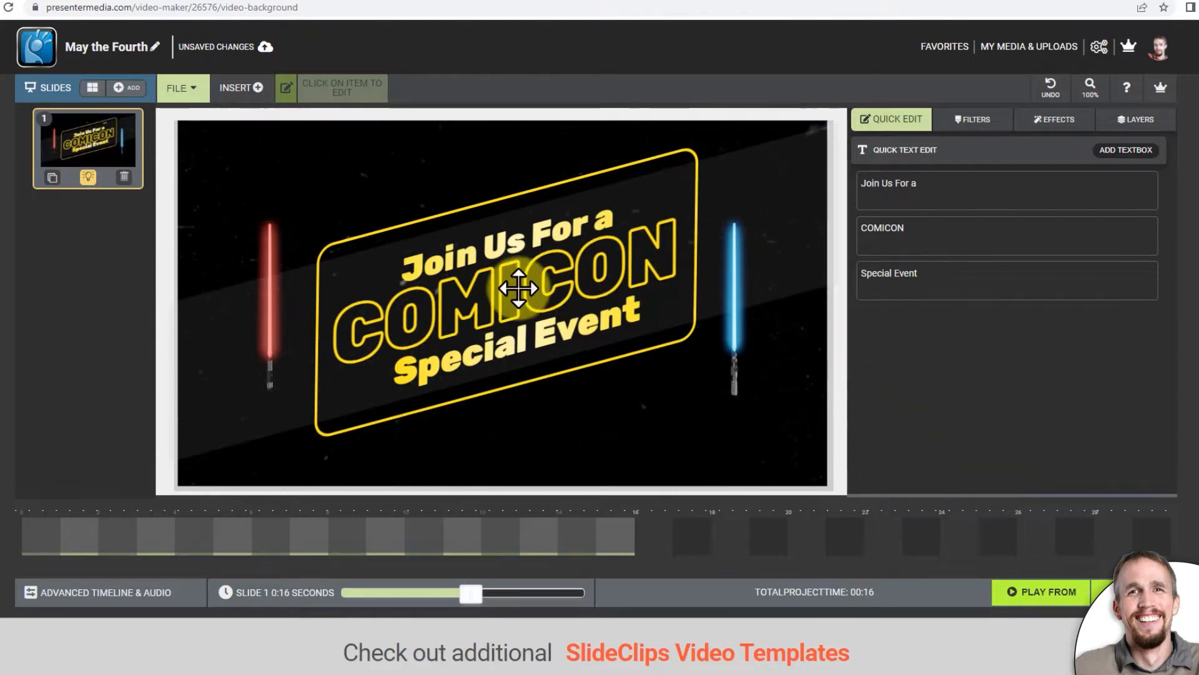
- Append "SEE MORE" to the COMICON text line
click(940, 235)
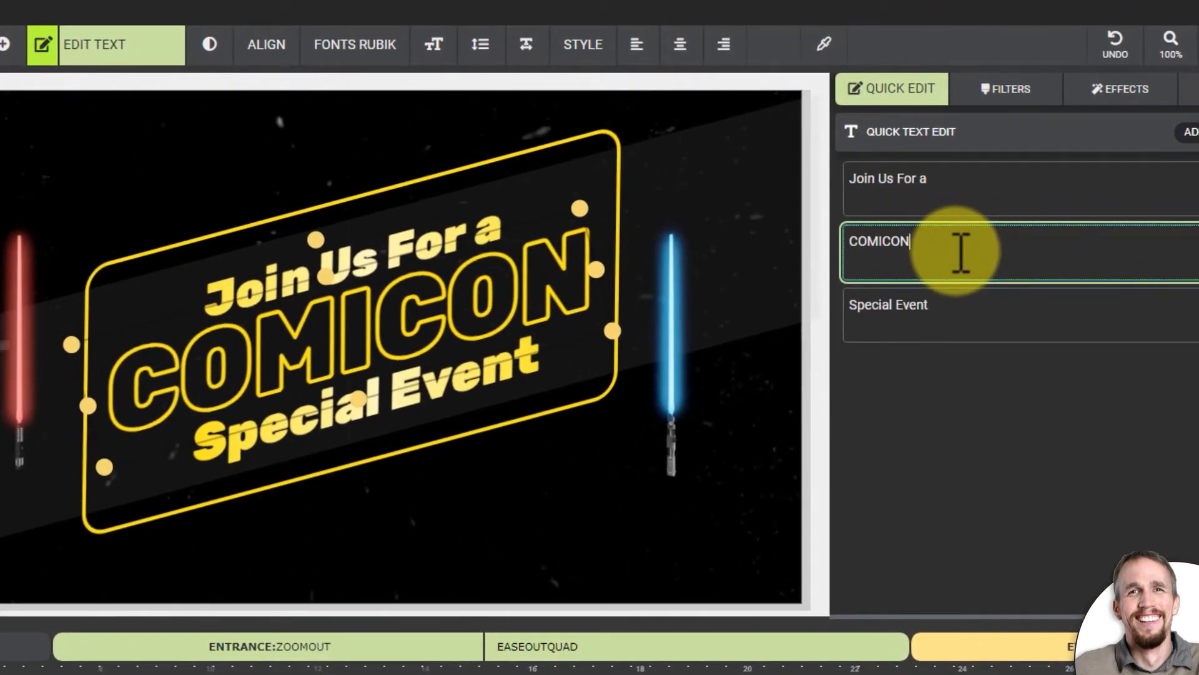
text(SEE MORE)
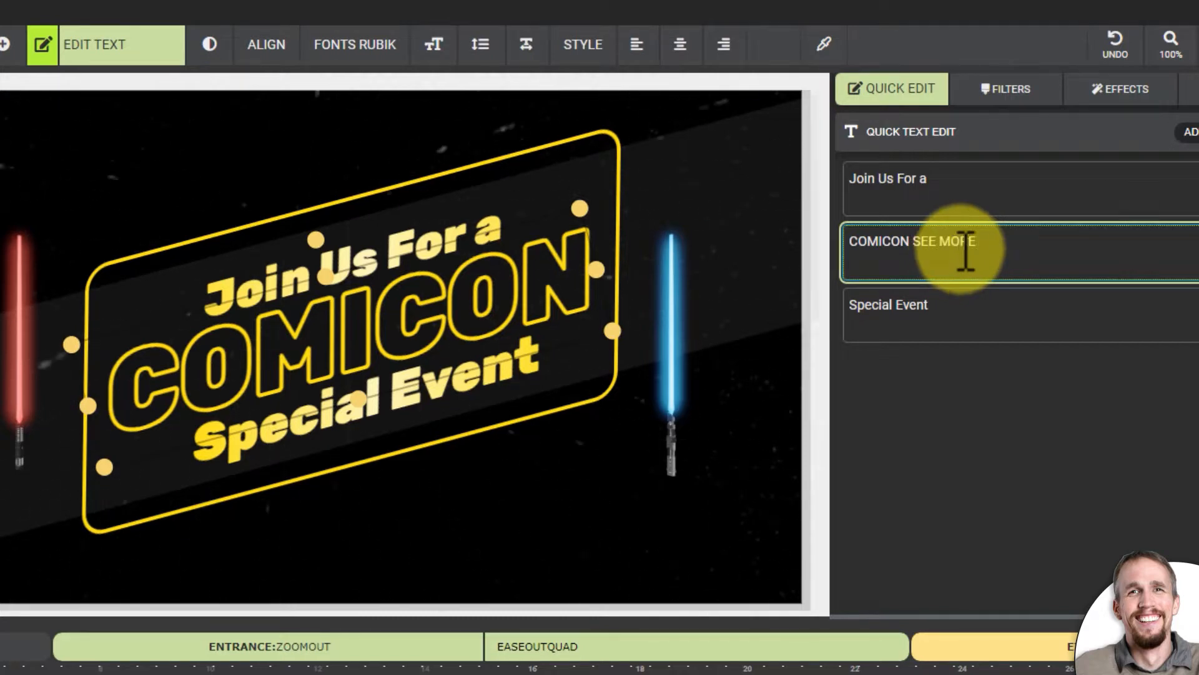
click(985, 317)
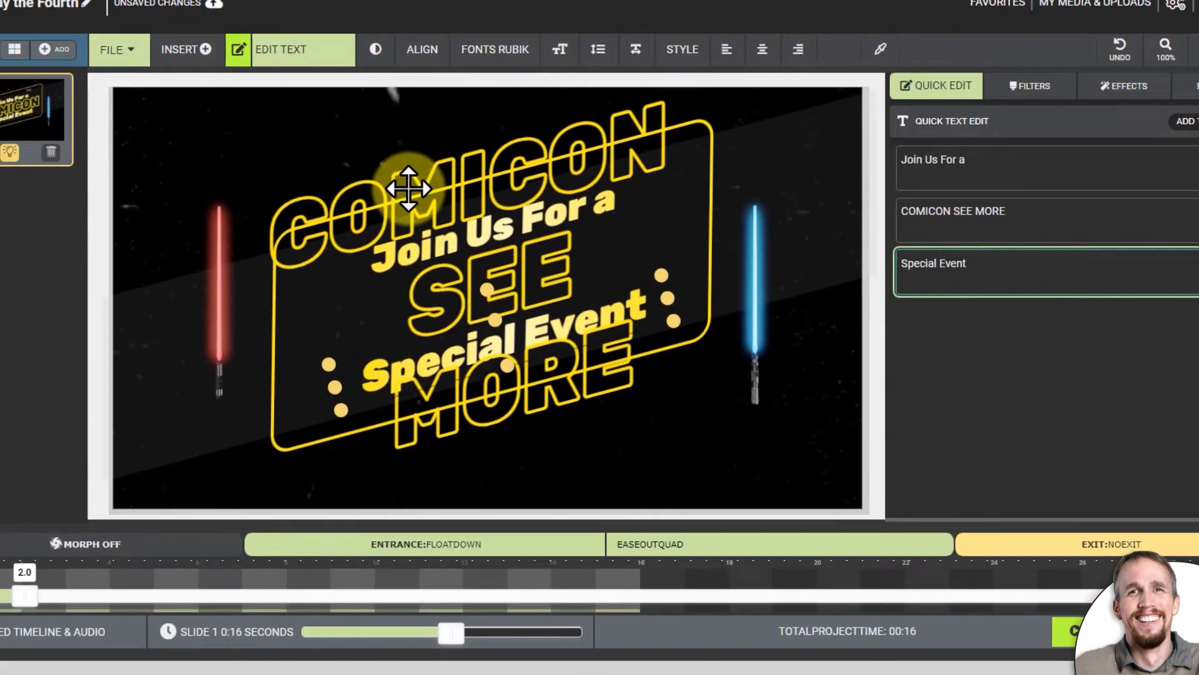
- Reduce the font size of the COMICON SEE MORE text so it fits on one line inside the yellow frame
click(1031, 217)
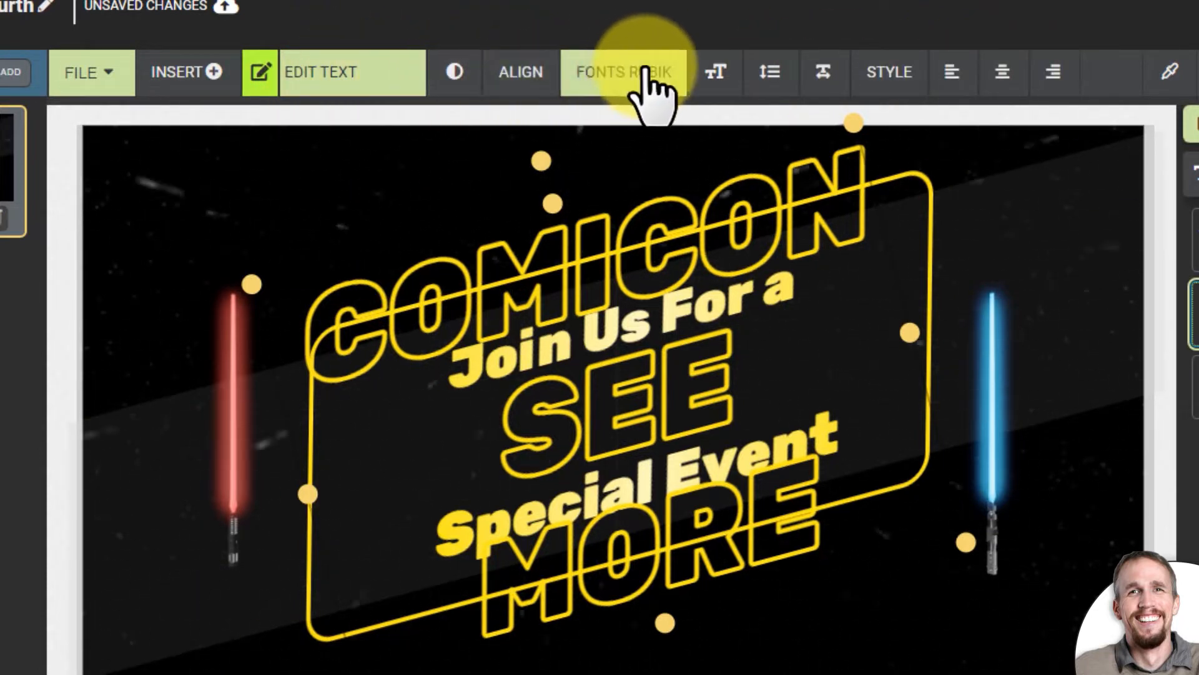
click(718, 80)
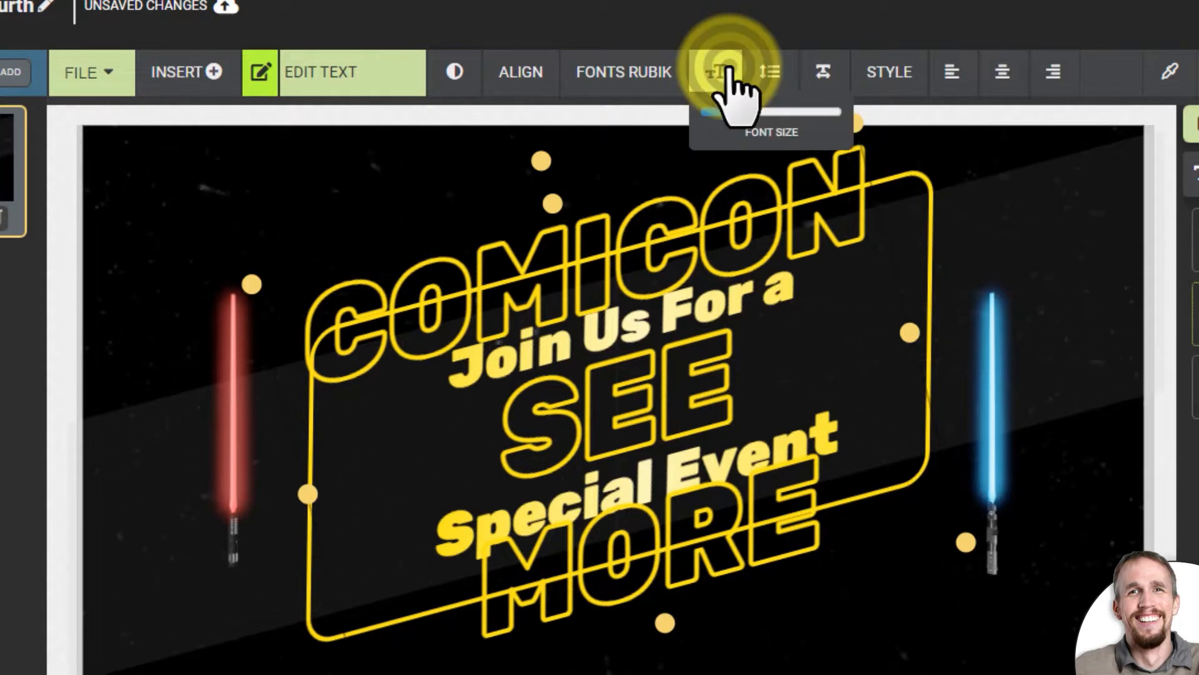
click(740, 112)
drag(739, 112, 721, 123)
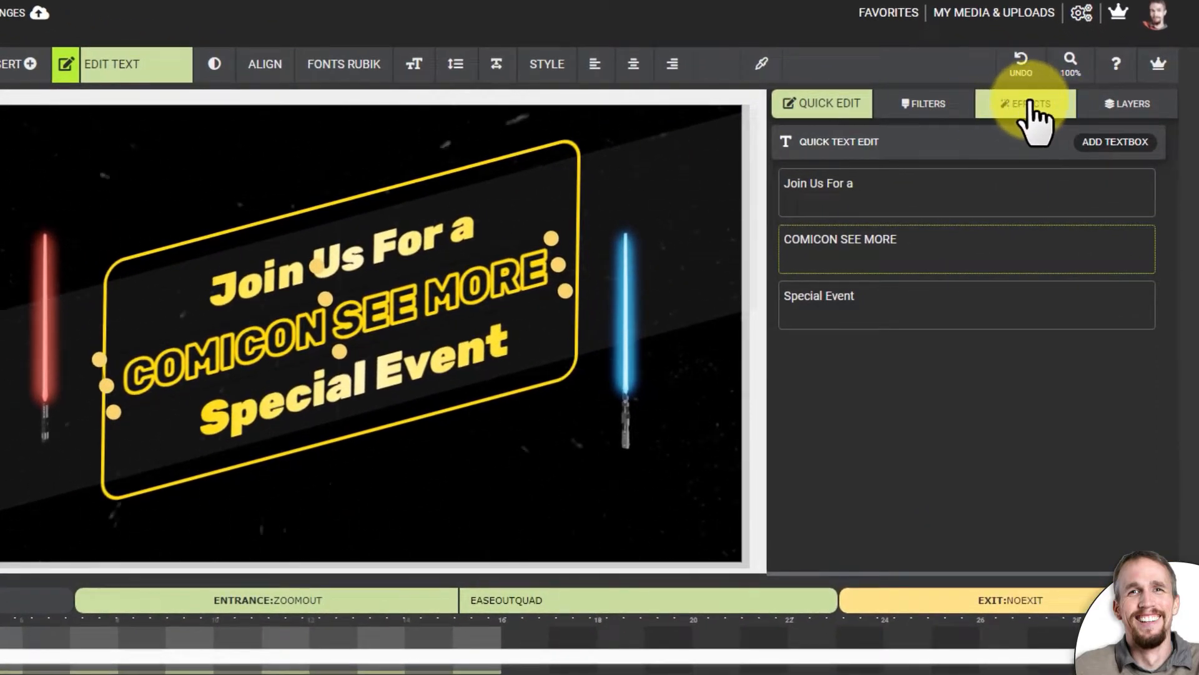
- Set the stroke width of the COMICON SEE MORE text to 1 and play a preview of the video
click(1024, 113)
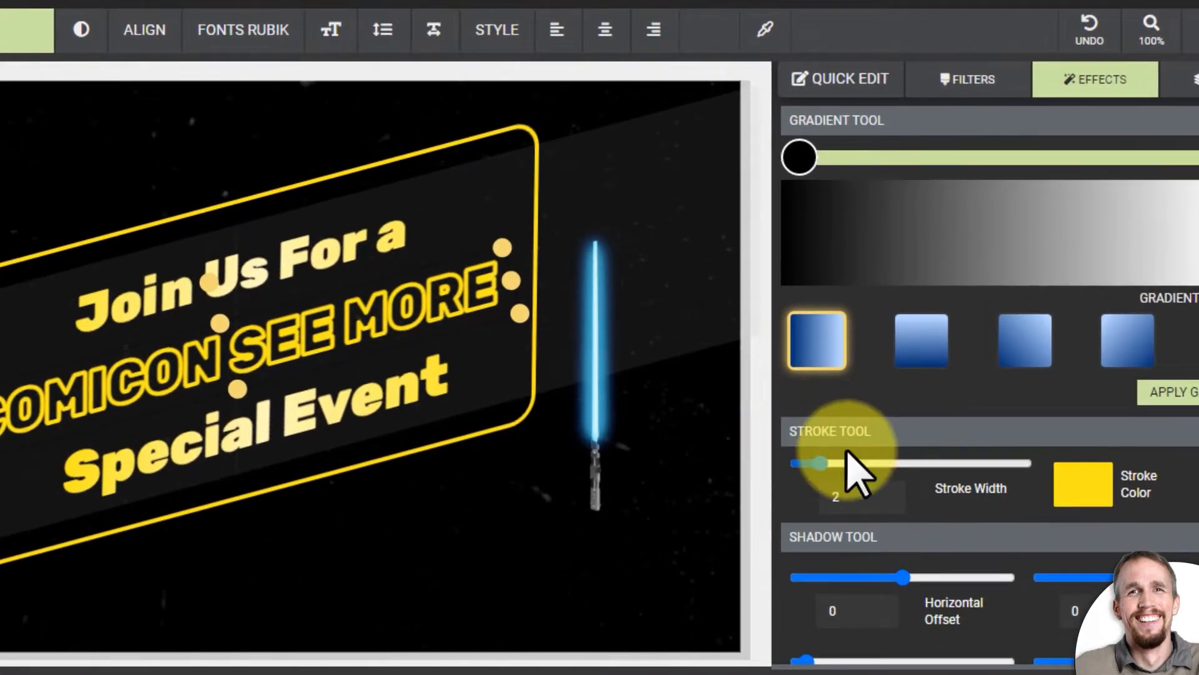
click(818, 465)
drag(818, 469, 813, 469)
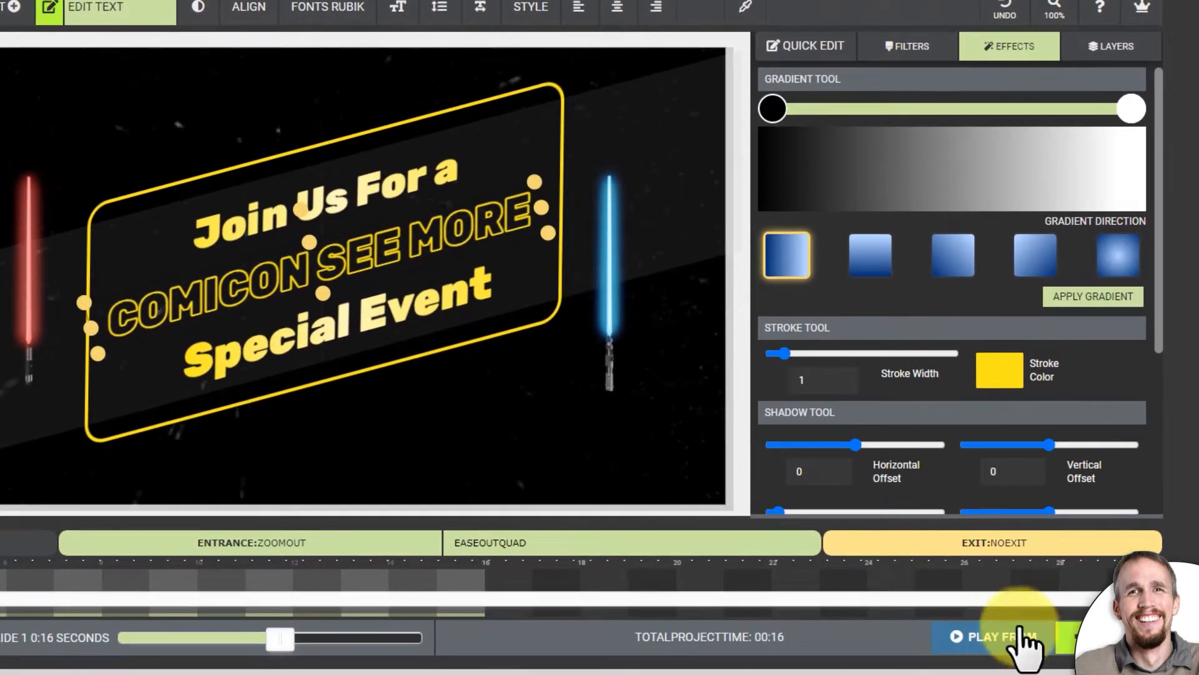
click(1057, 598)
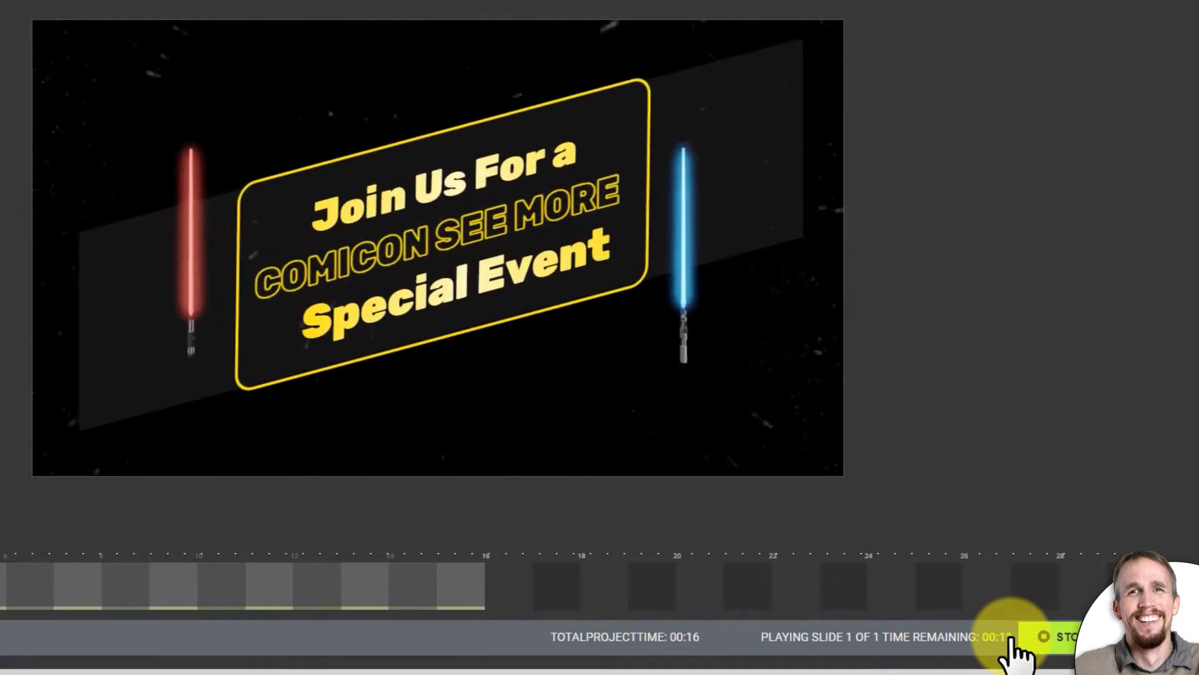
click(1050, 654)
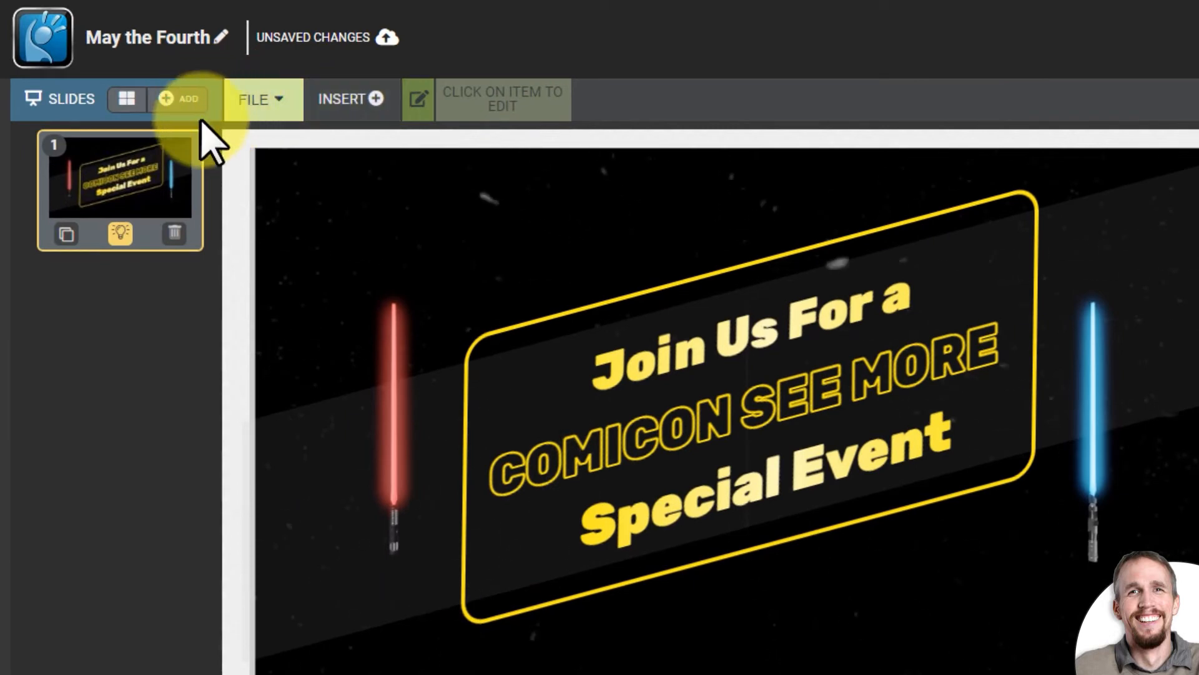
click(284, 102)
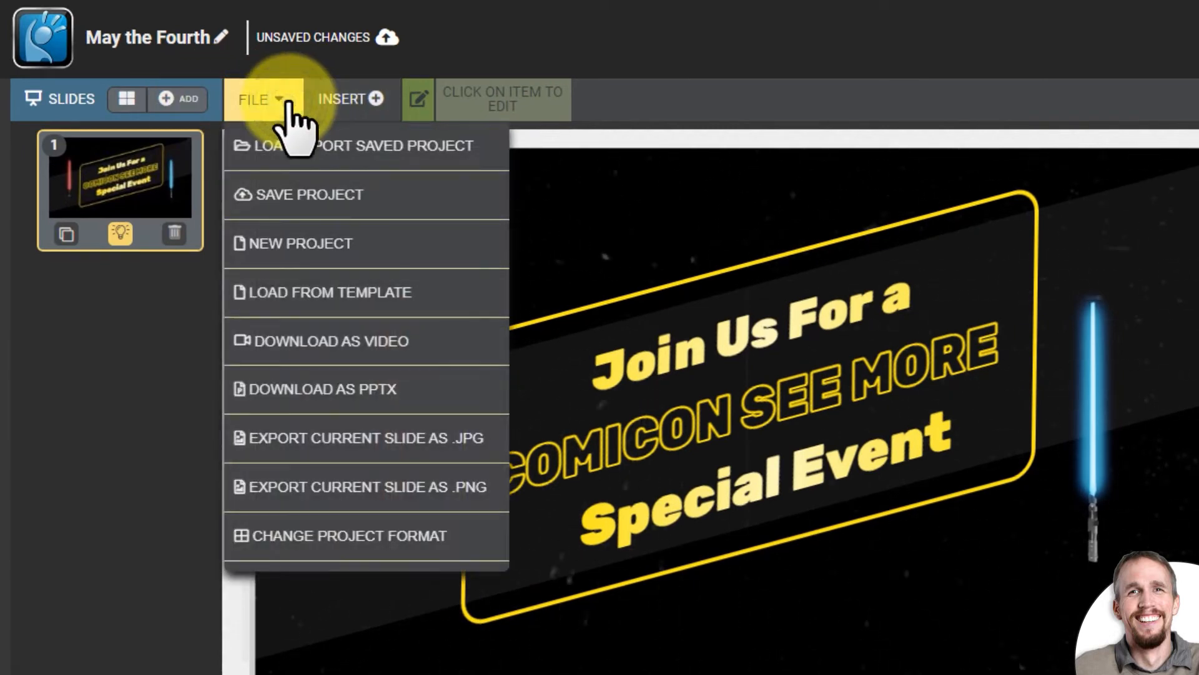
click(338, 340)
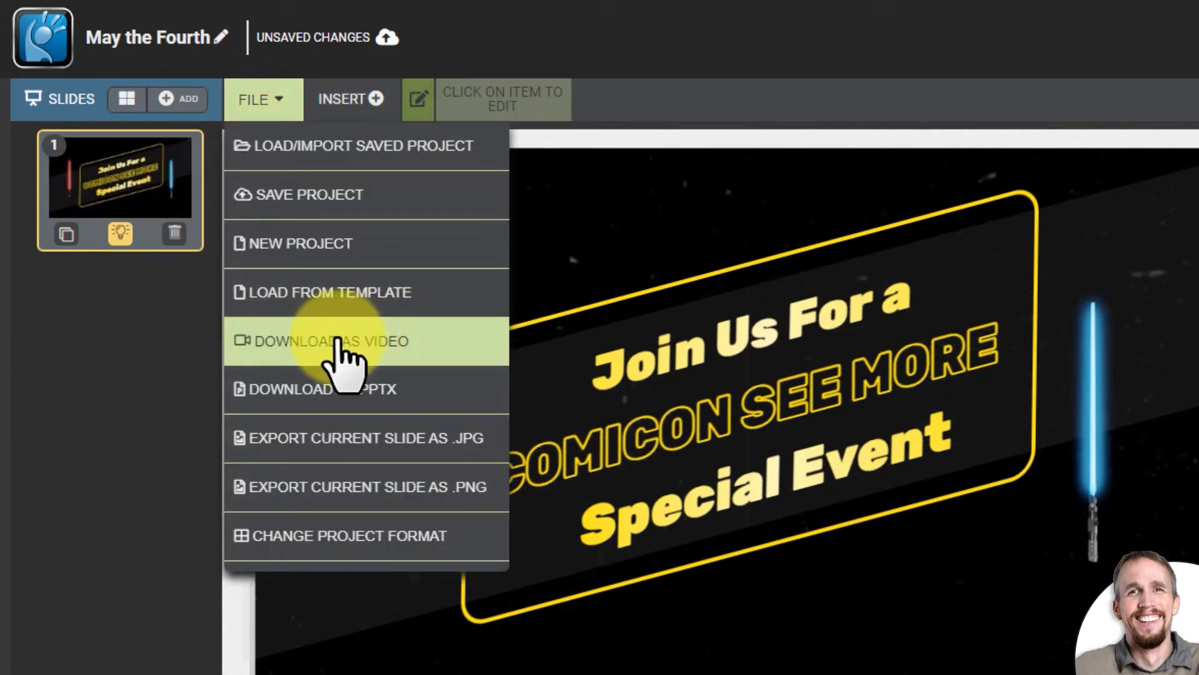
click(281, 106)
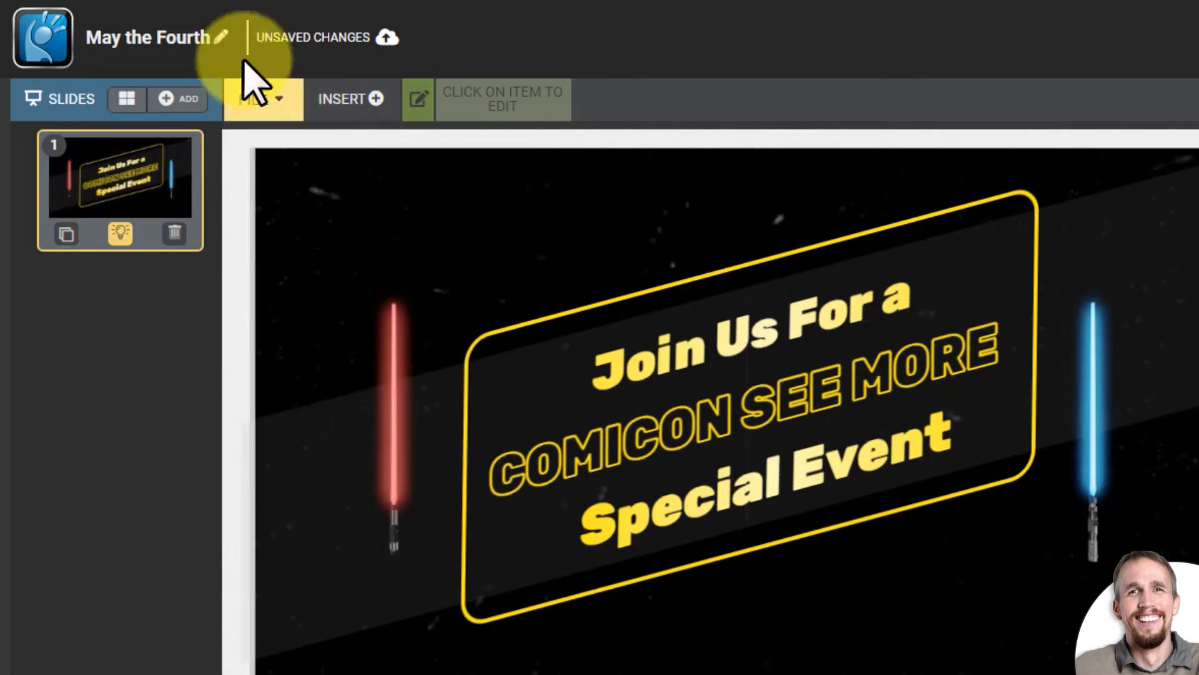
- Clear the project's title
click(138, 38)
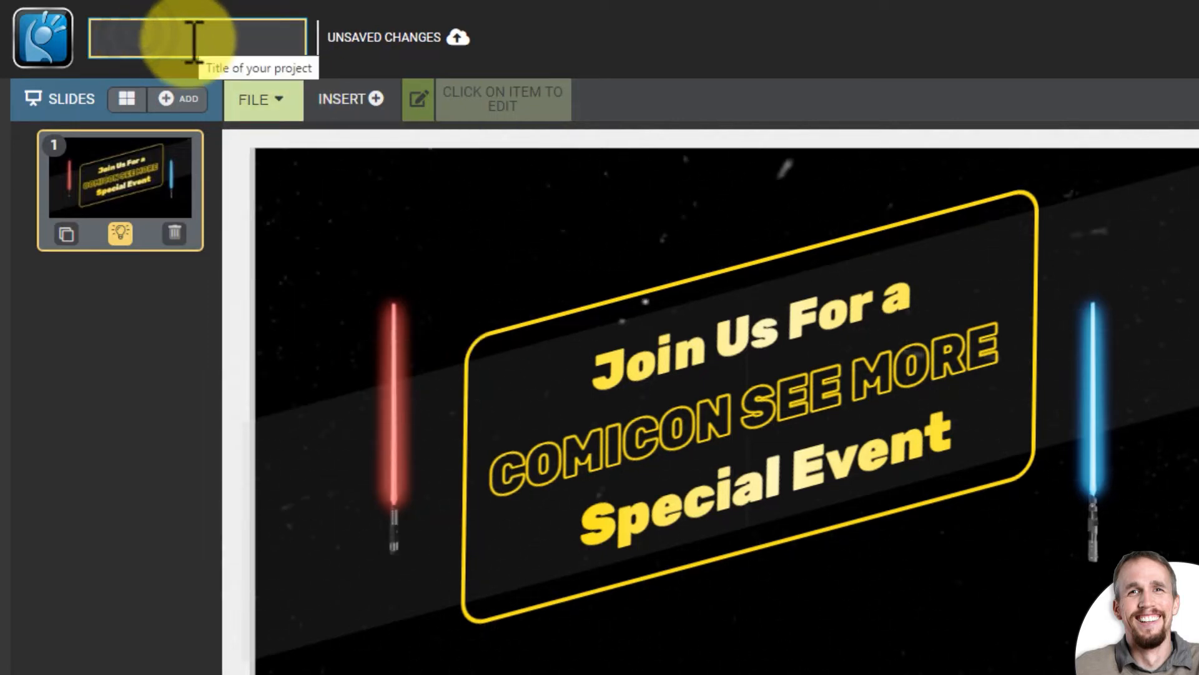
click(562, 43)
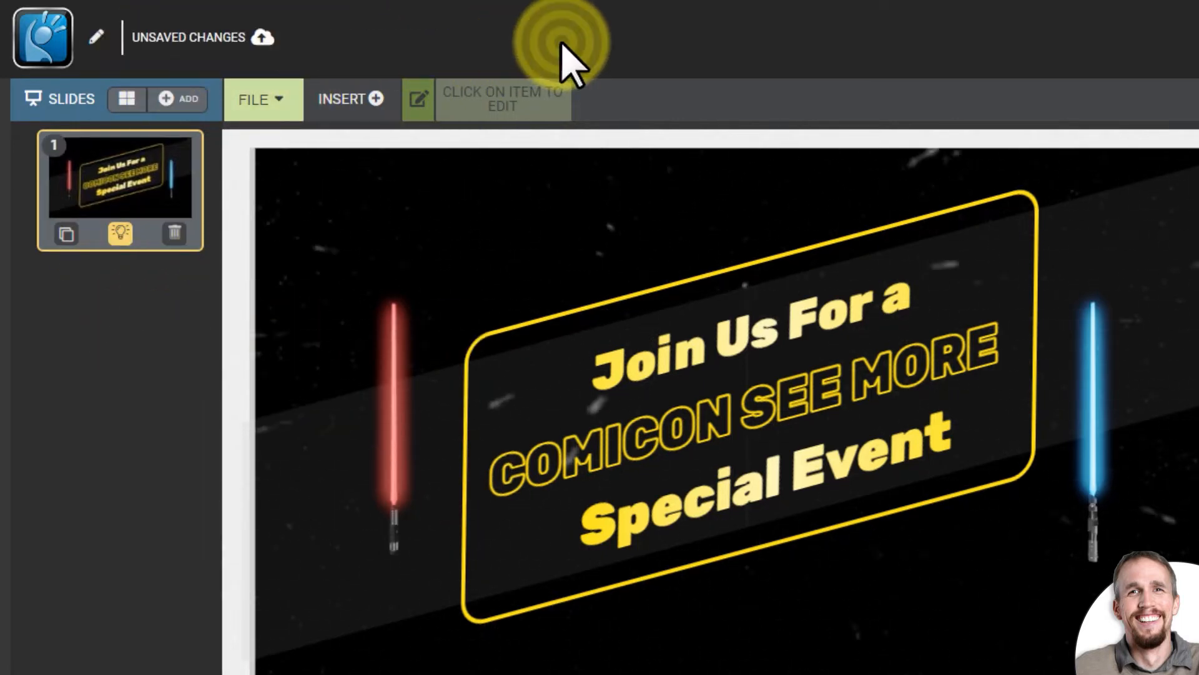
- Title the project "Special event2" and save it
click(97, 35)
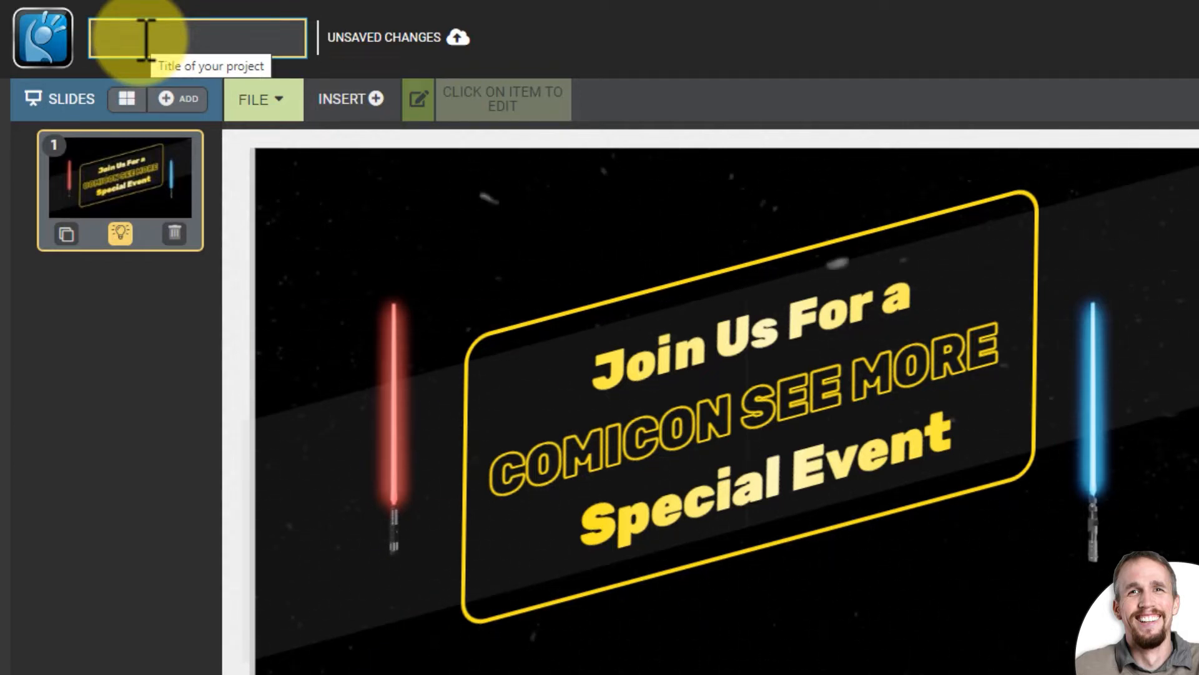
text(S)
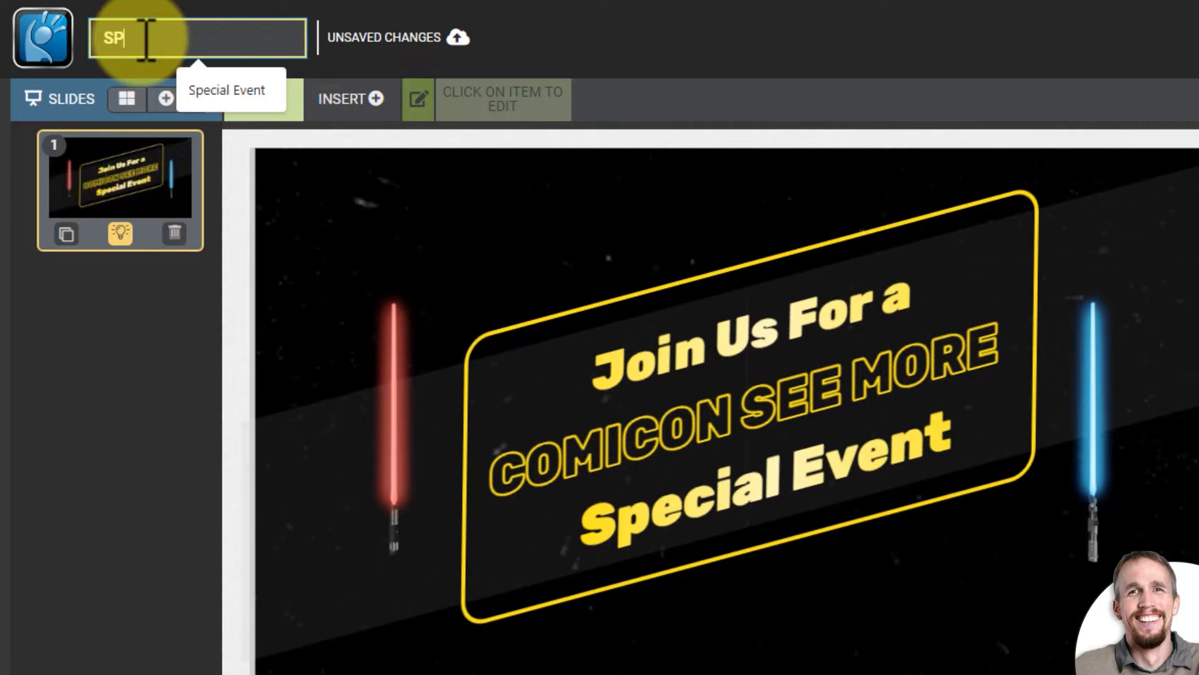
text(peci)
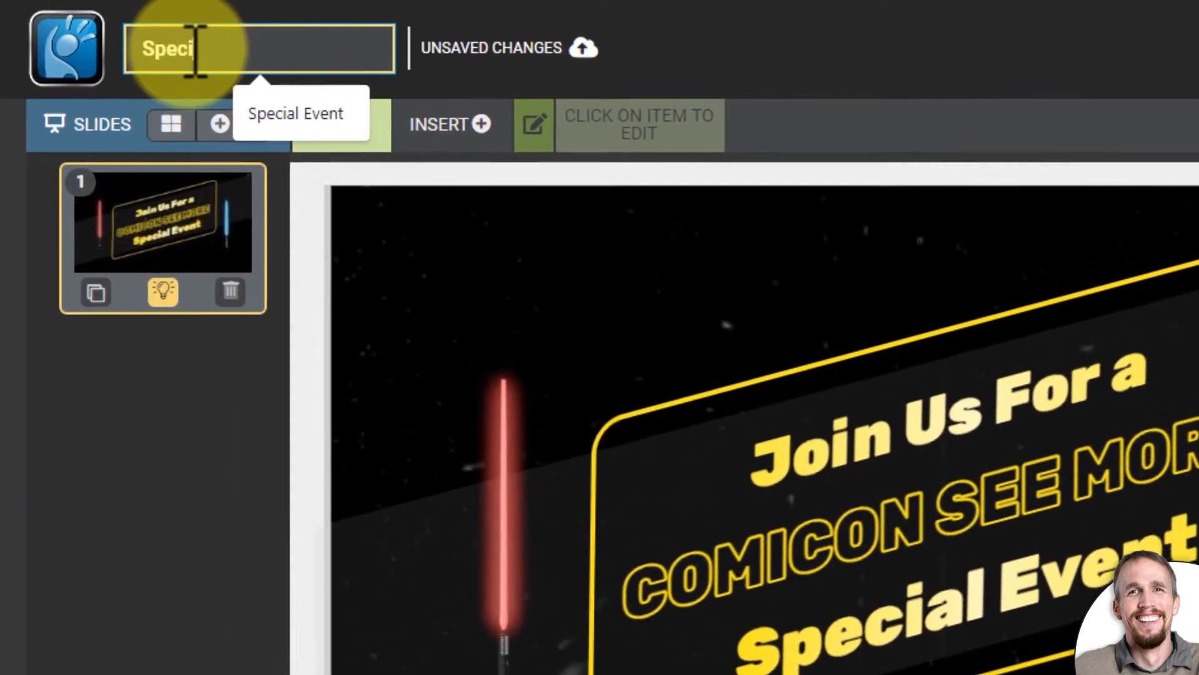
text(al event)
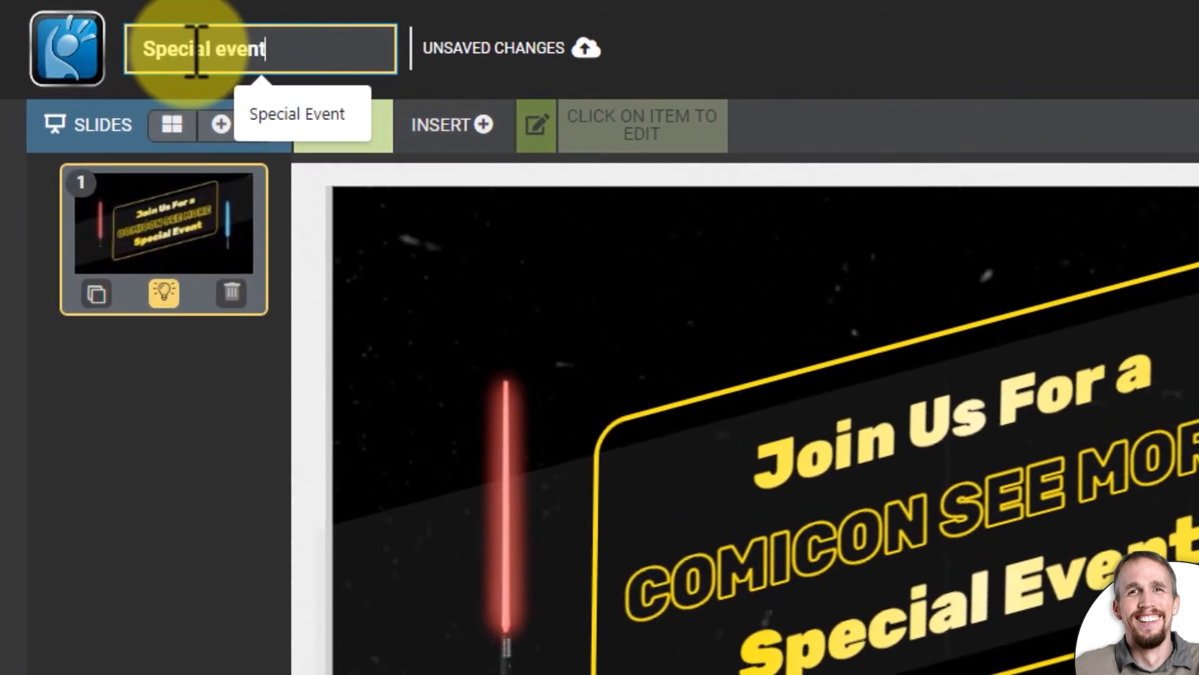
text(2)
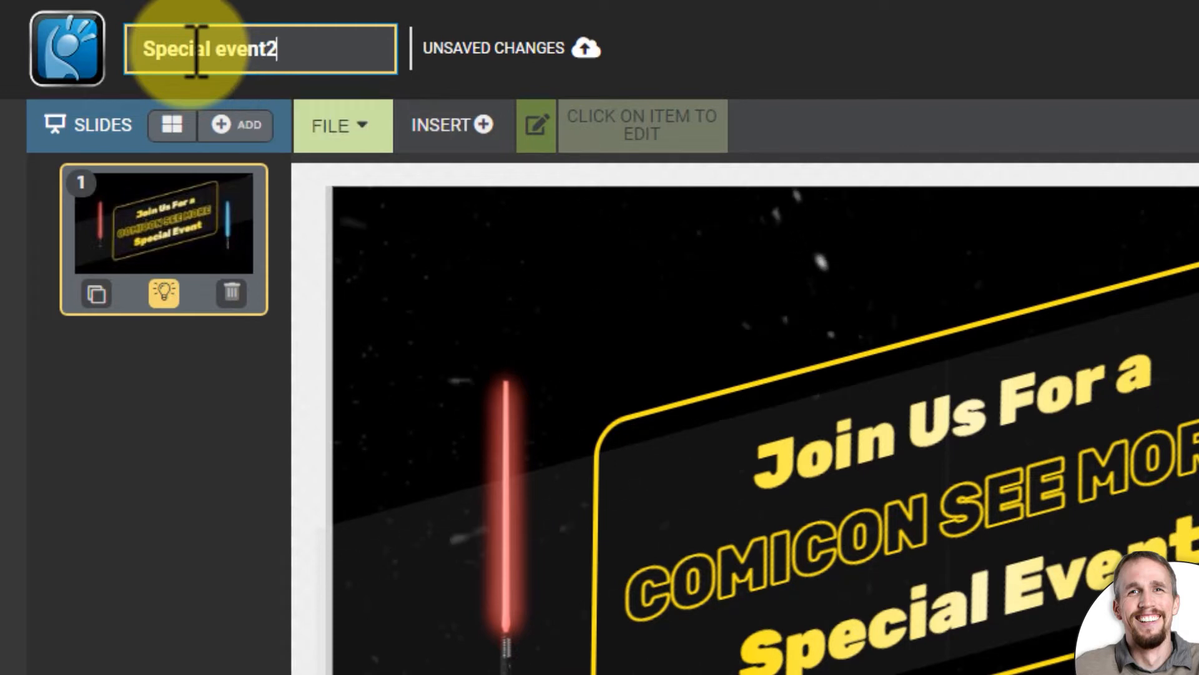
click(580, 50)
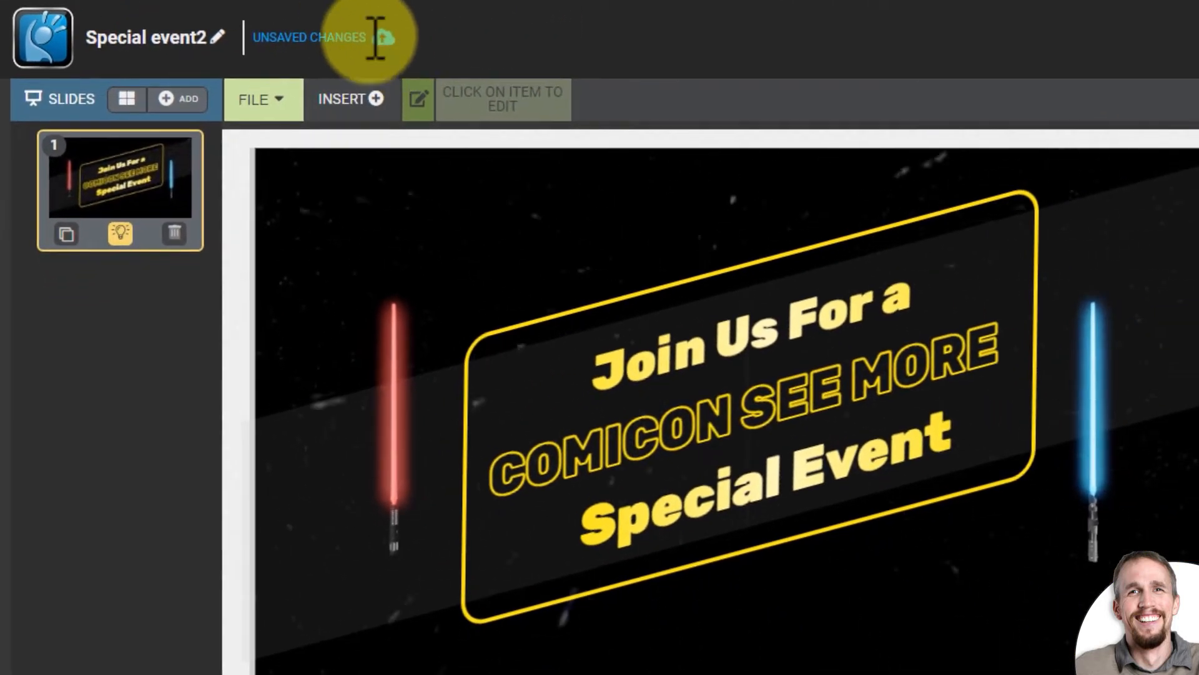
click(382, 39)
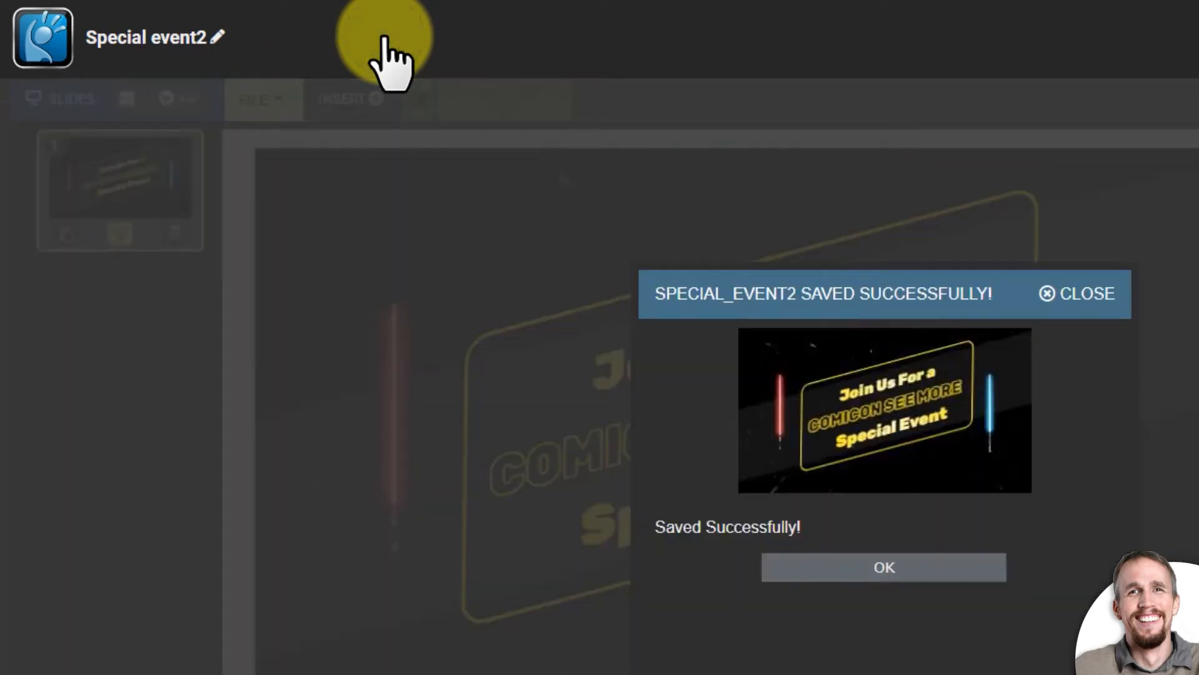
click(890, 569)
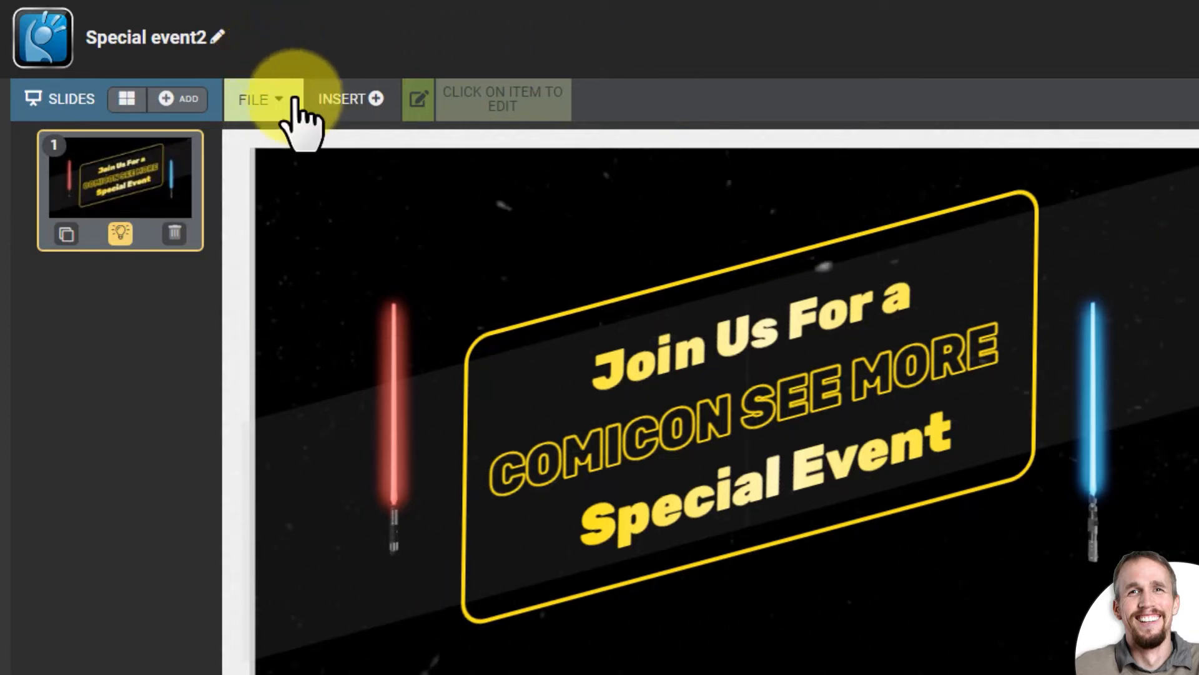
- Send the Special event2 project to the render queue as a video download
click(257, 109)
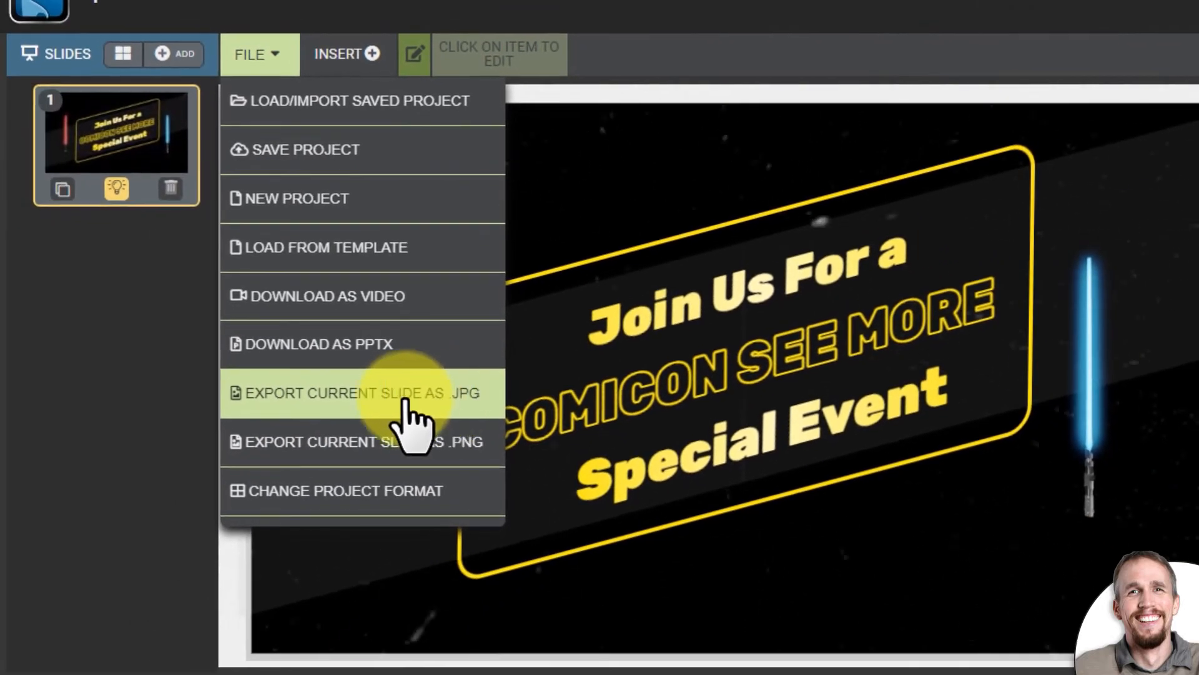
click(299, 292)
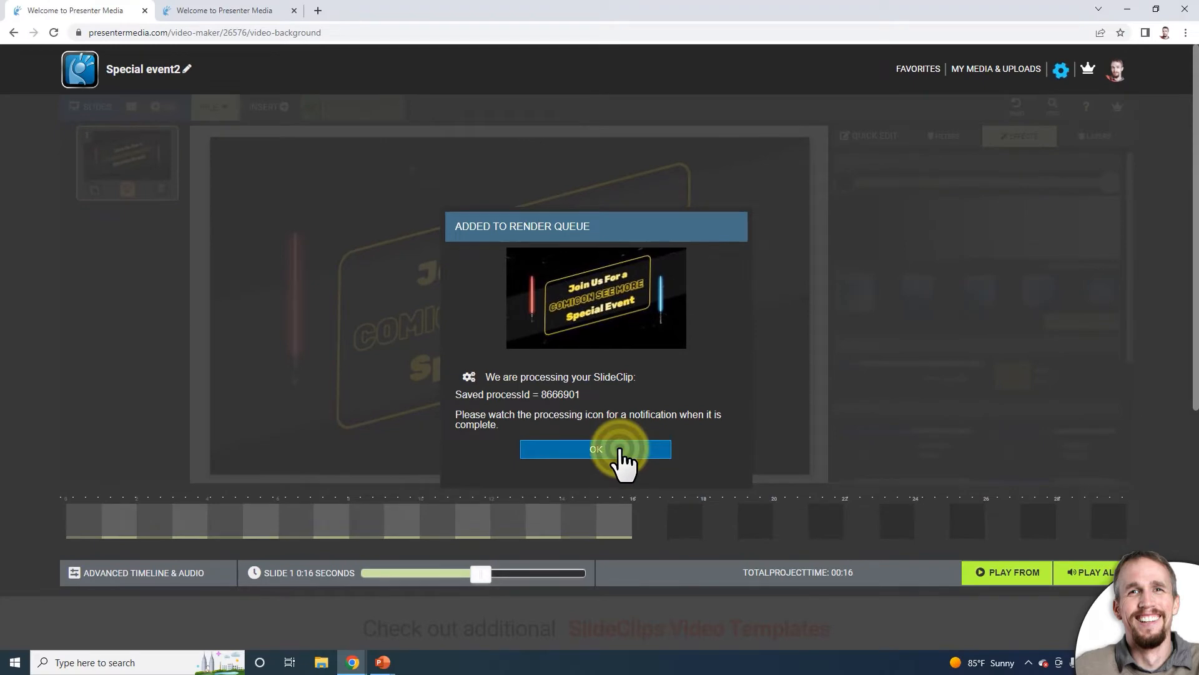
click(620, 449)
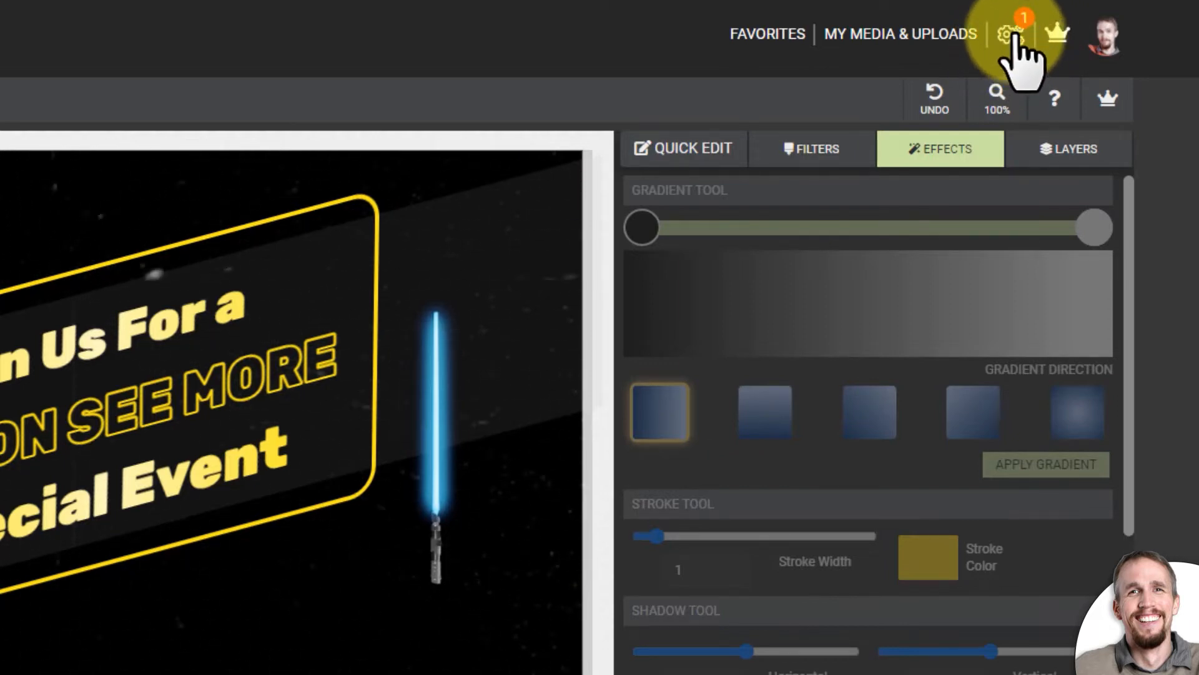
- Check the finished render, open the customized media page and look through the list of rendered projects
click(1009, 35)
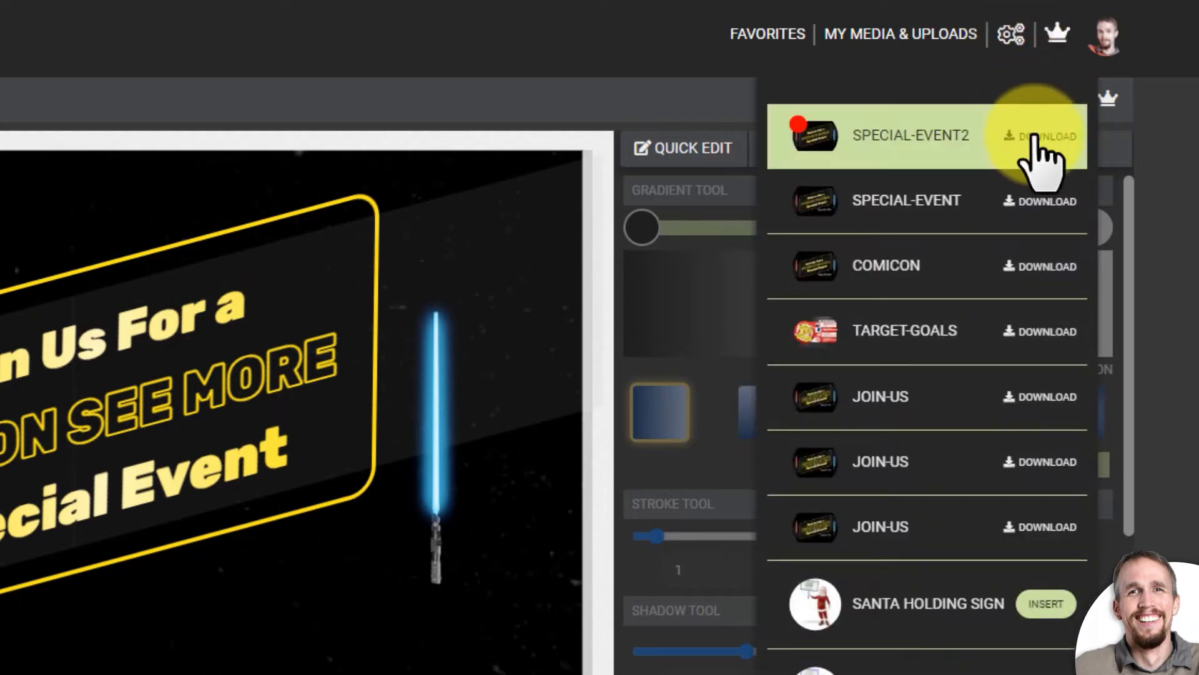
click(850, 40)
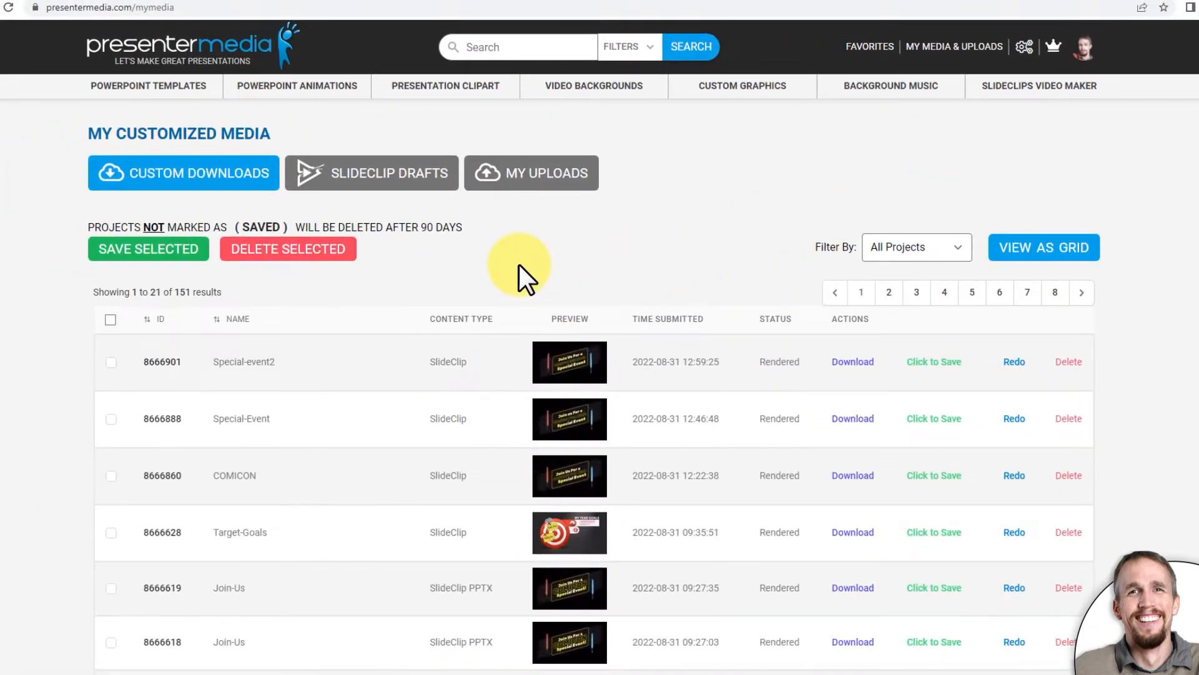
scroll(567, 318, down, 1)
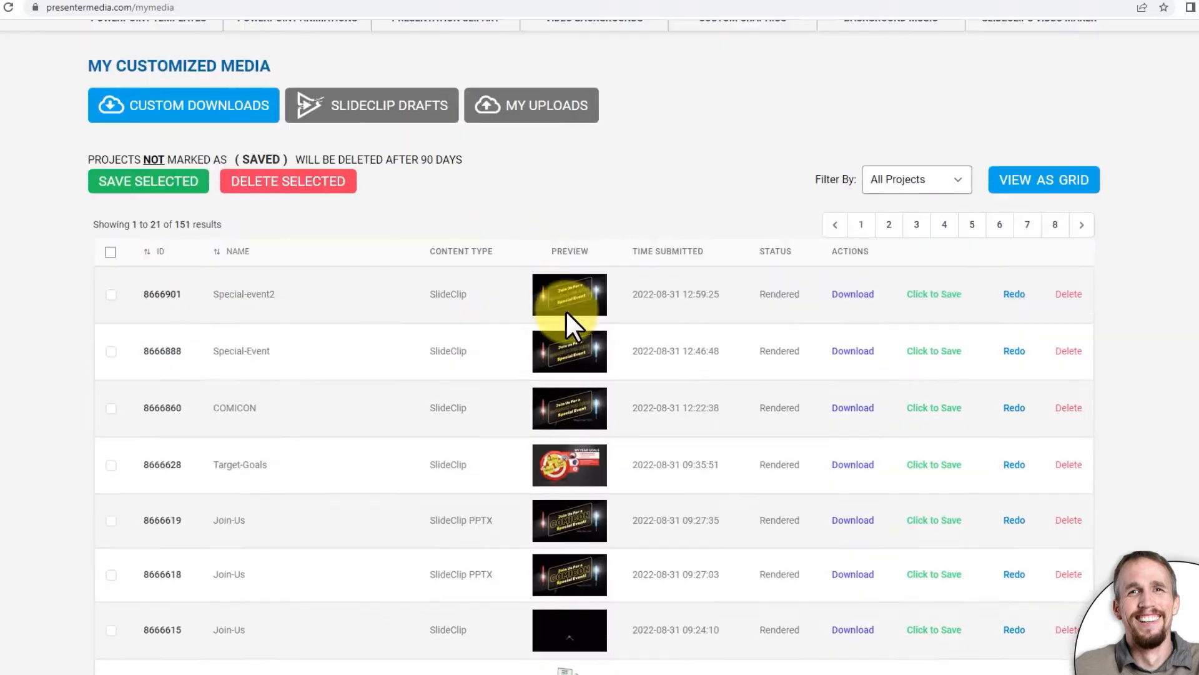
scroll(572, 556, down, 2)
scroll(573, 549, up, 3)
scroll(574, 492, down, 7)
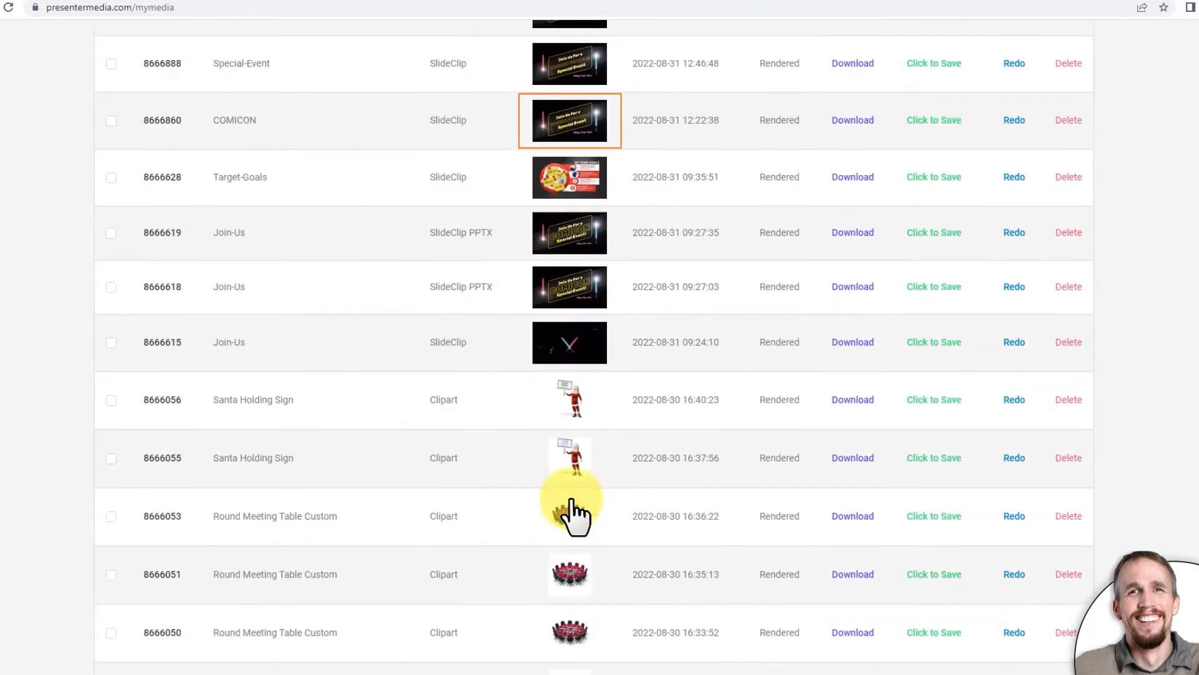
scroll(563, 401, down, 11)
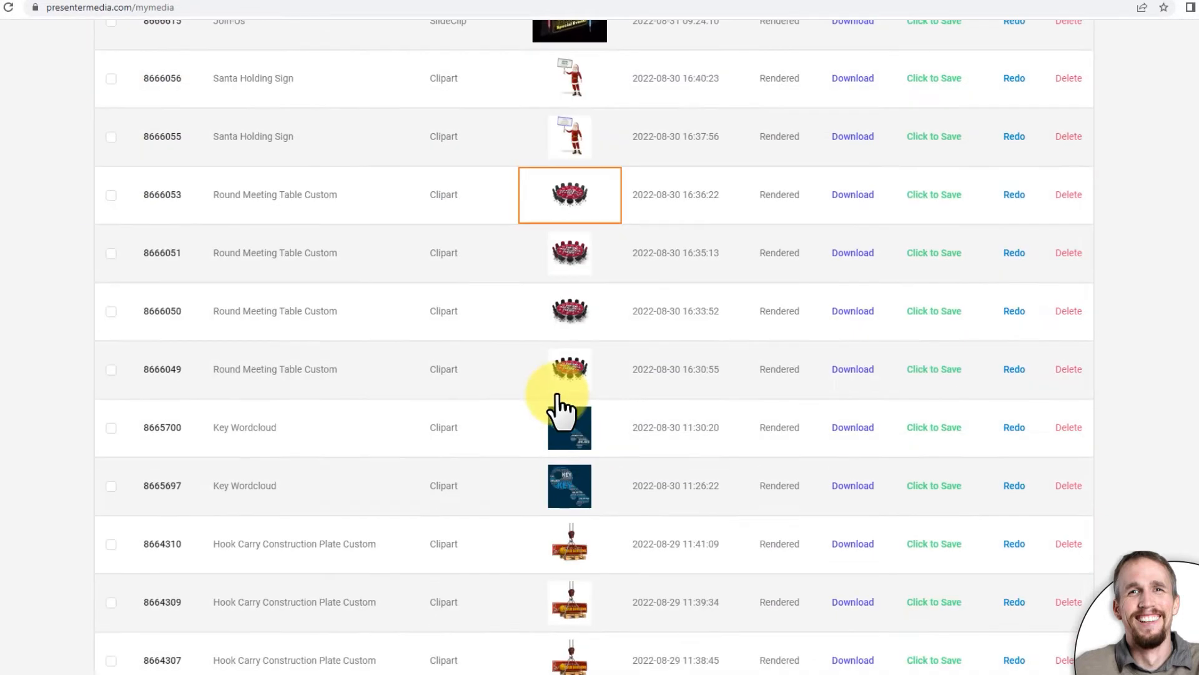
scroll(562, 409, up, 16)
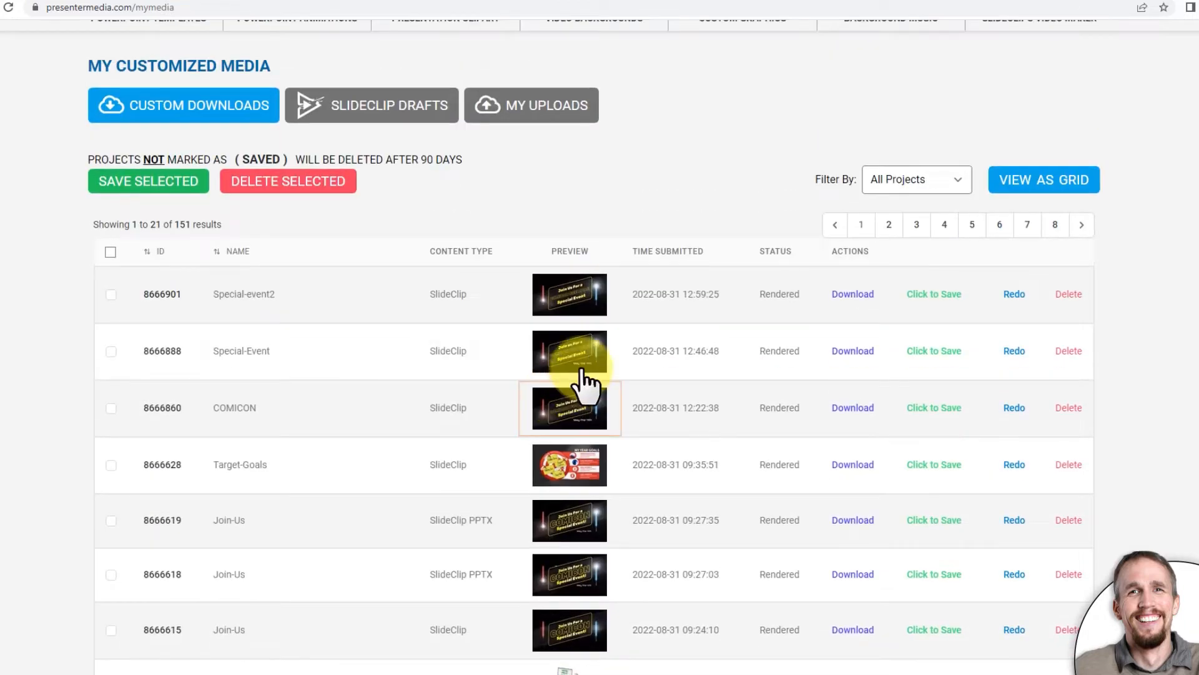
scroll(605, 309, up, 1)
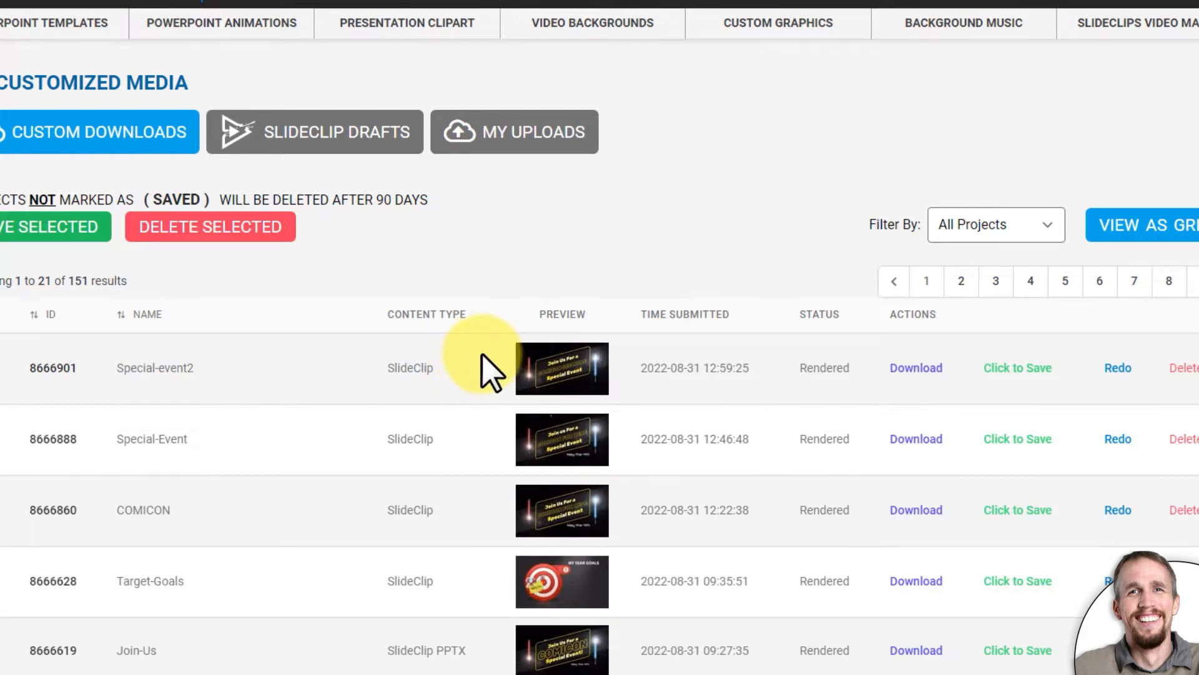
- Download the rendered SlideClip to the Downloads folder as Special-event2.mp4 and preview it on the media page
click(916, 369)
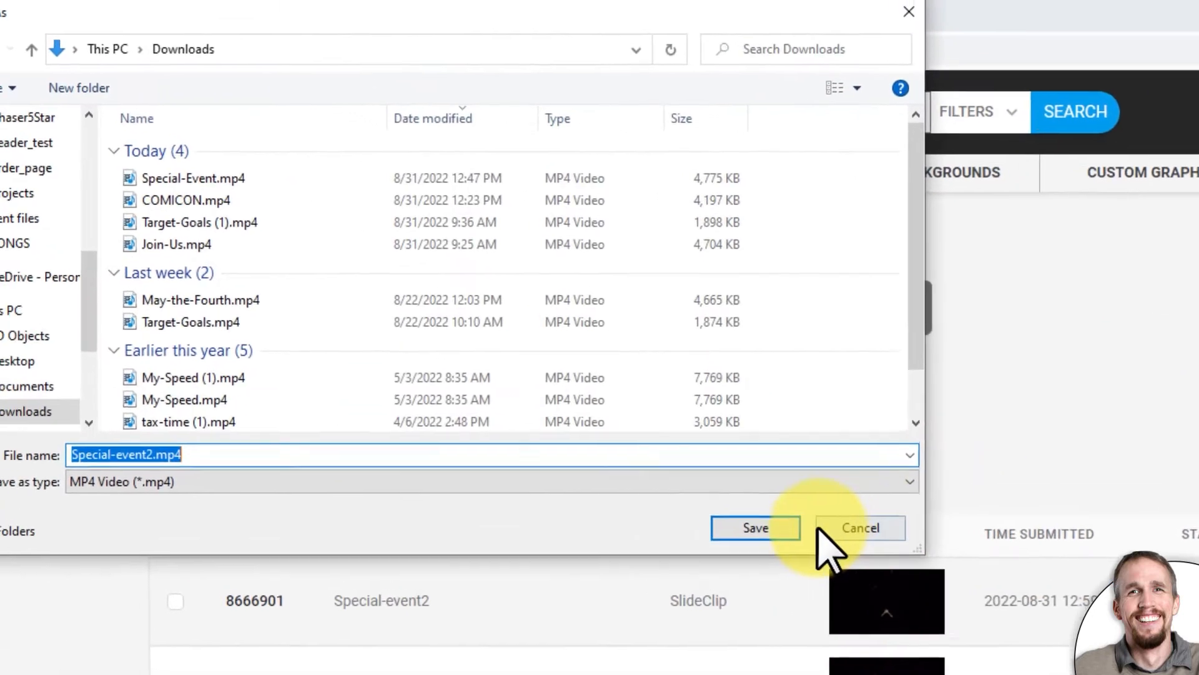
click(466, 306)
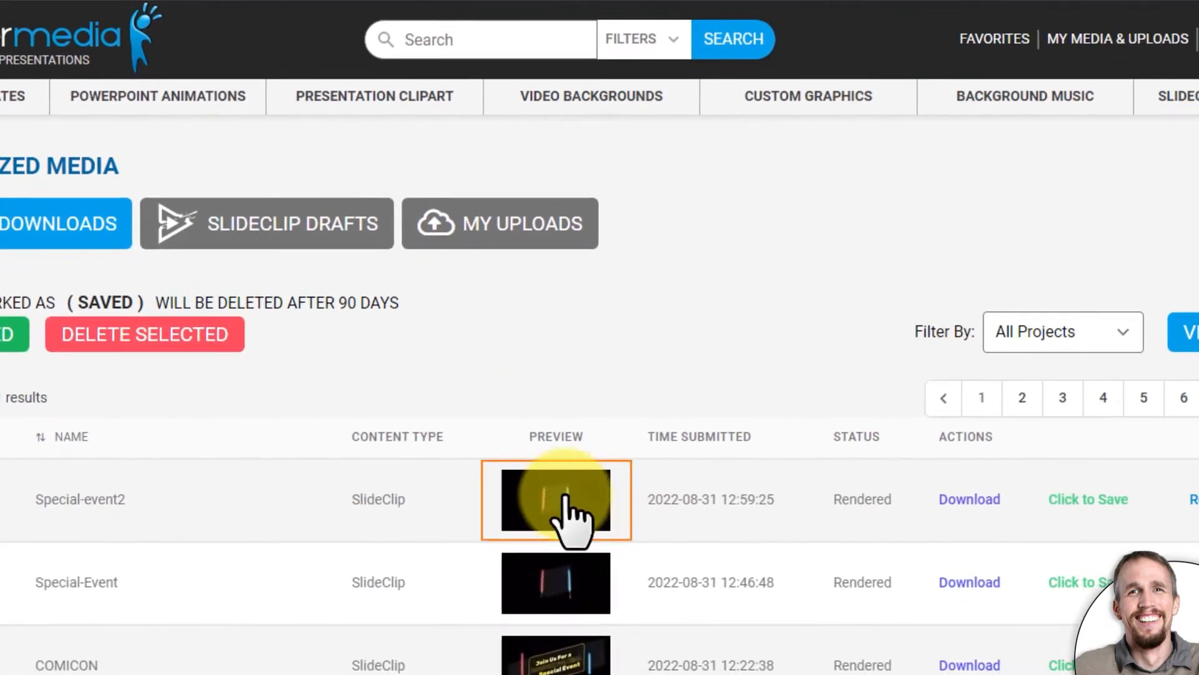
click(575, 505)
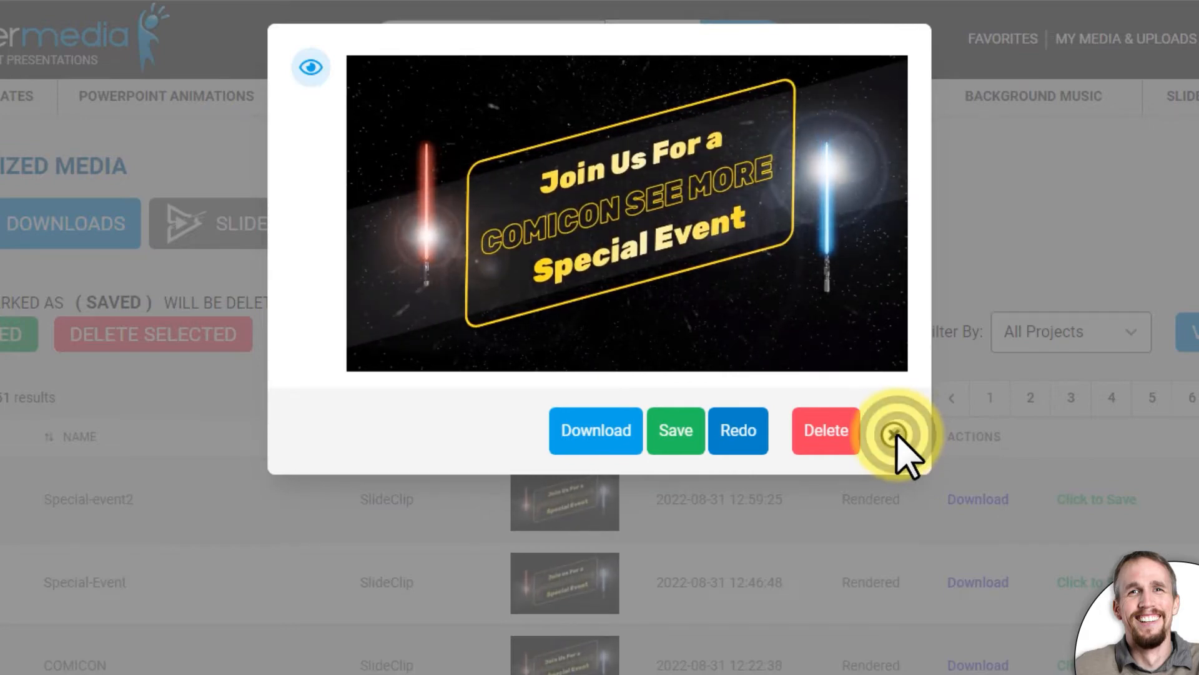
click(894, 433)
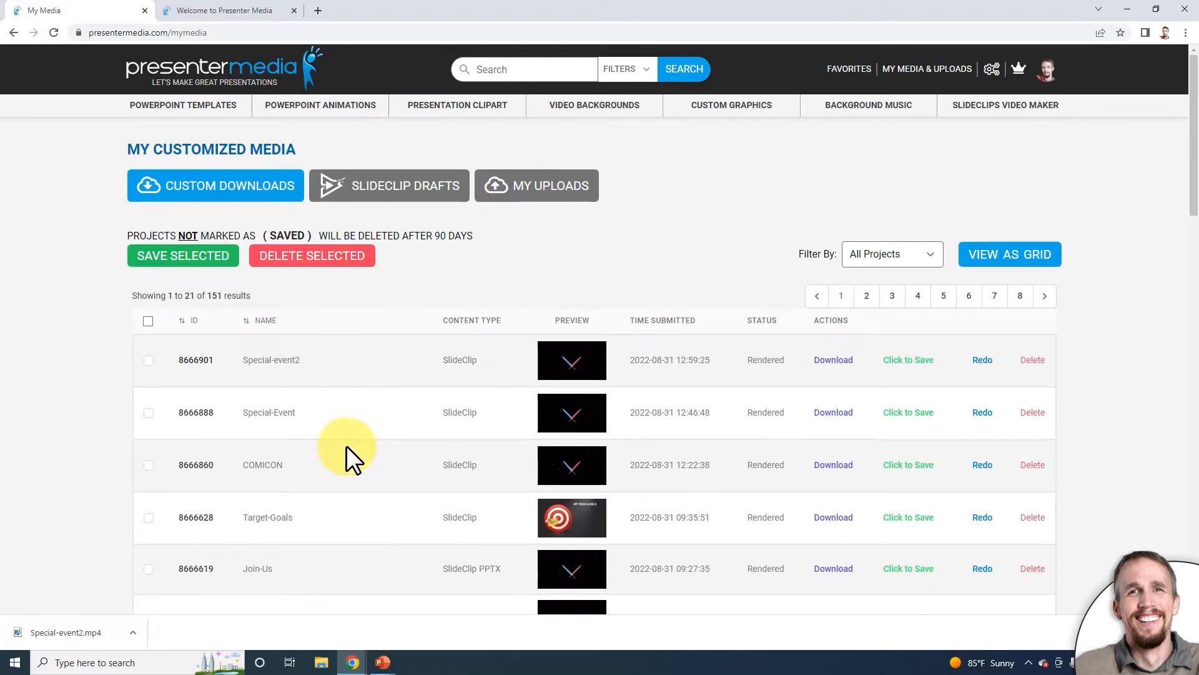
- Switch to Presentation1 in PowerPoint, delete its only slide and replace it with a new slide cleared of all placeholders
click(383, 666)
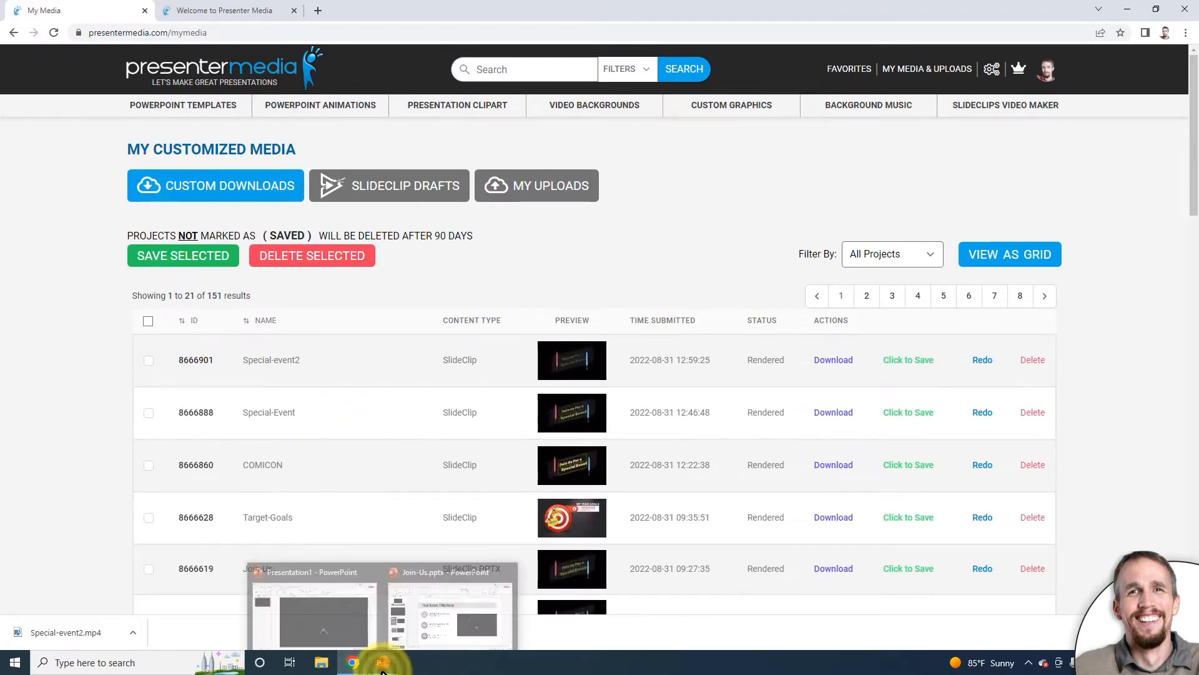
click(347, 619)
click(108, 222)
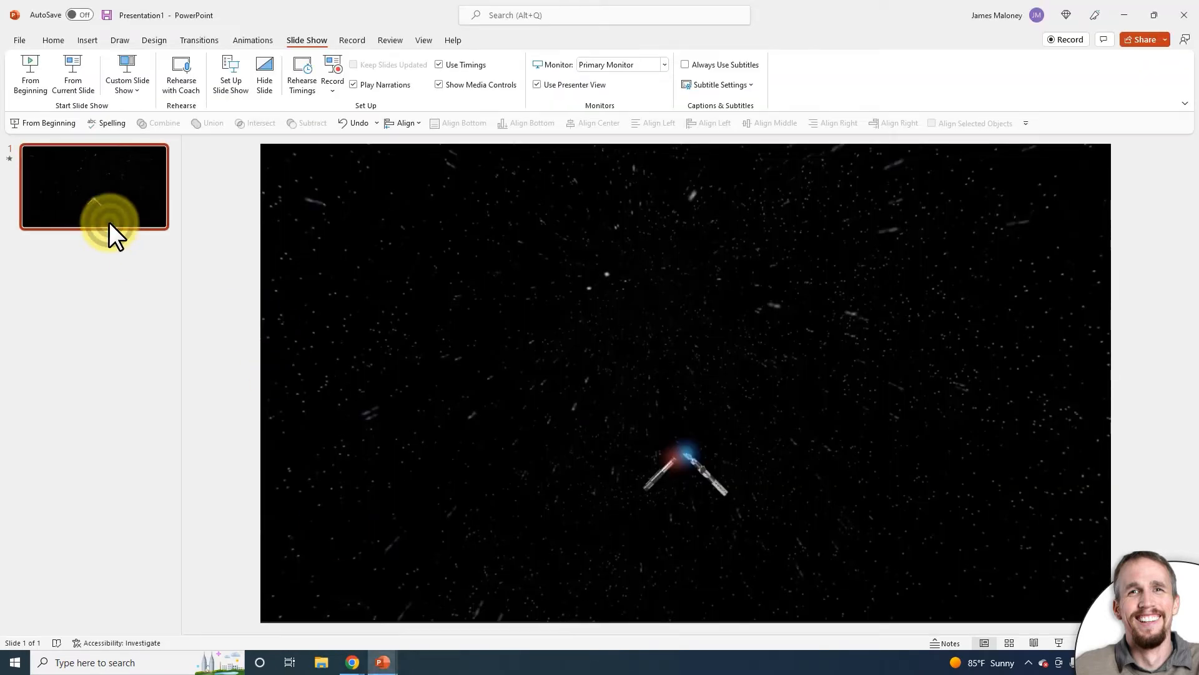
key(Delete)
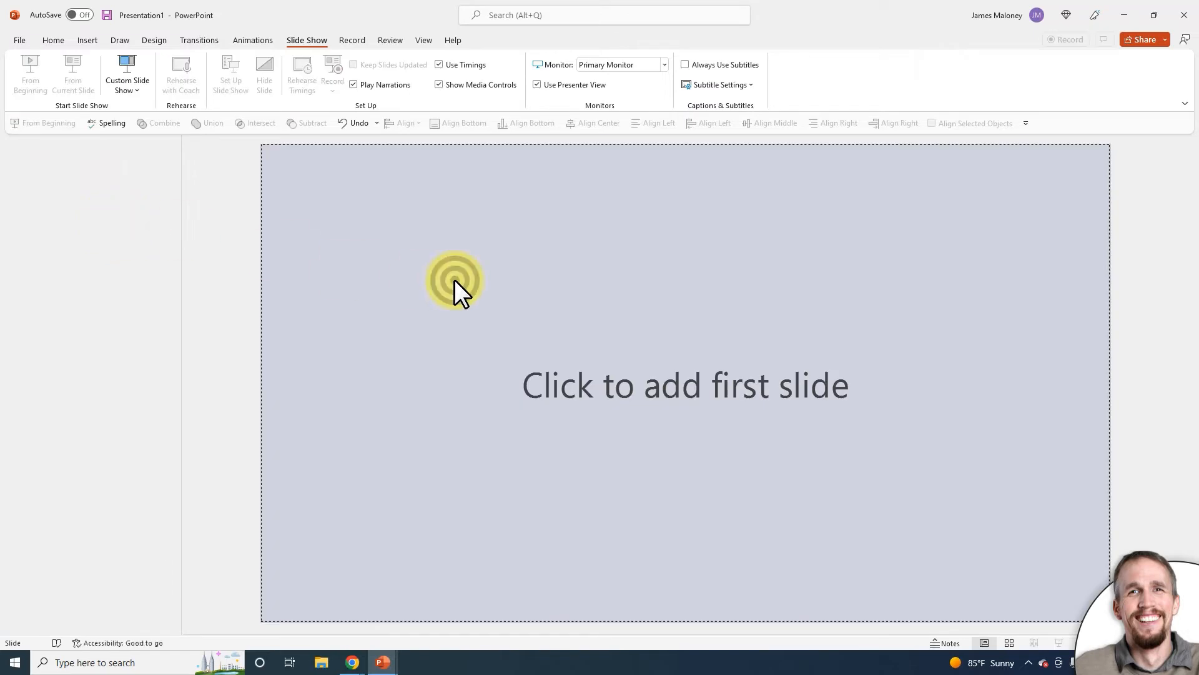
click(455, 279)
drag(293, 182, 1083, 604)
key(Delete)
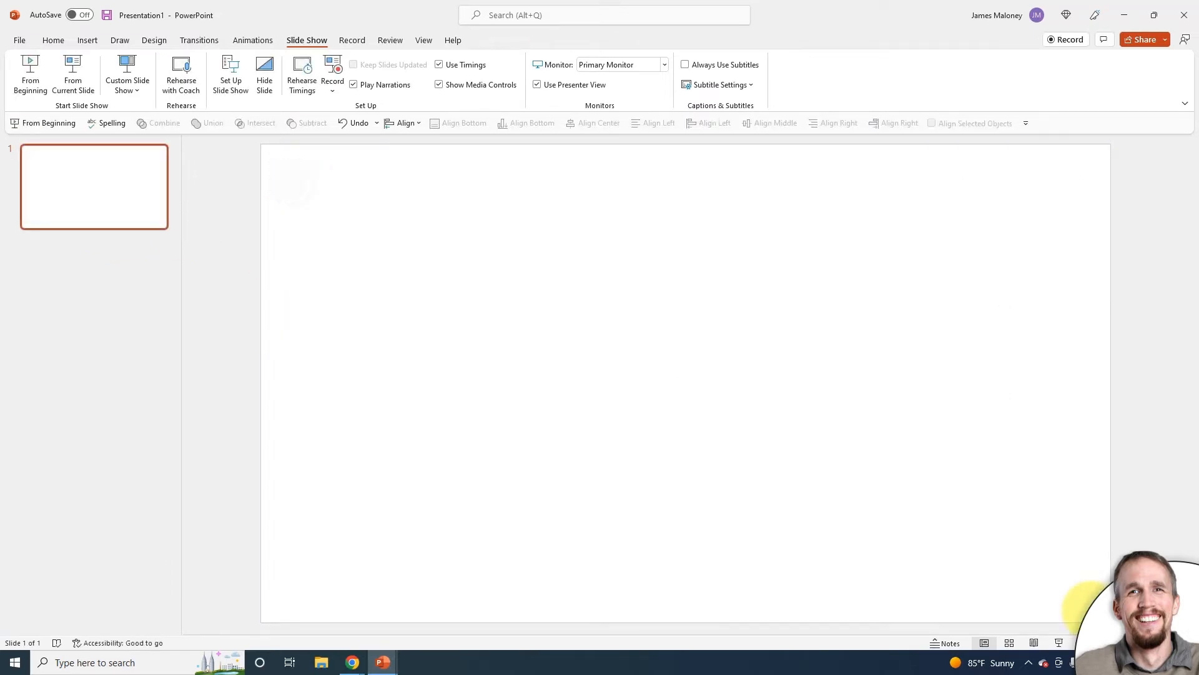
- Insert Special-event2.mp4 from the Downloads folder onto the blank slide and bring up the slide show options
click(87, 40)
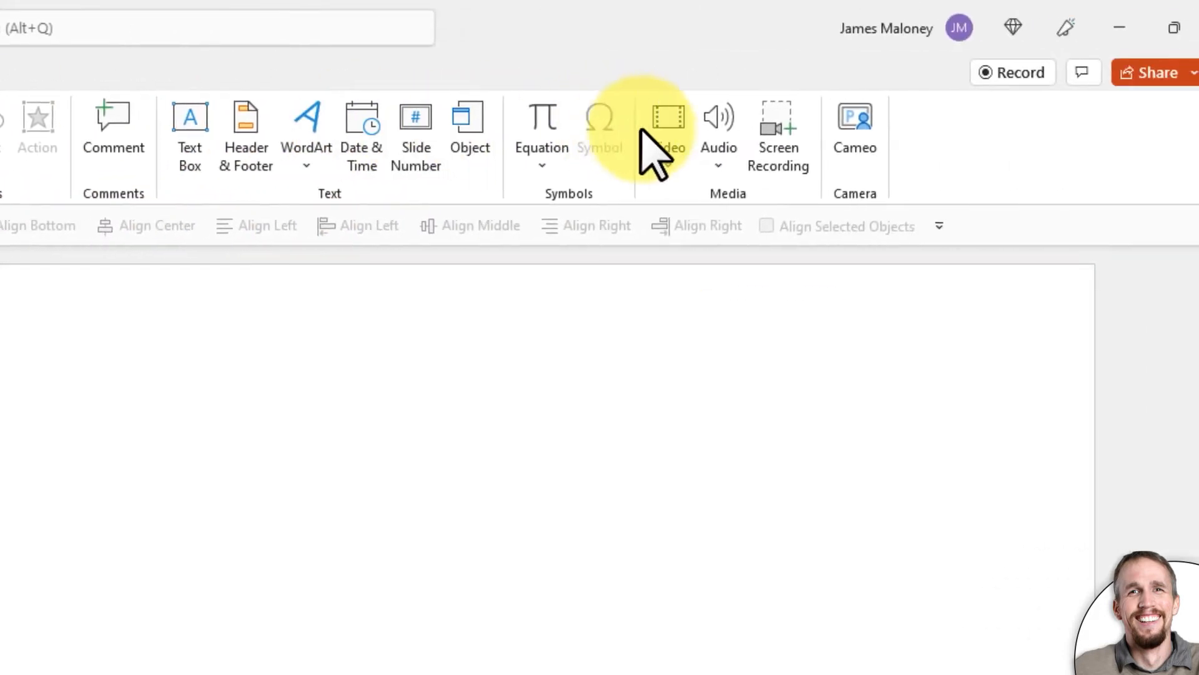
click(669, 154)
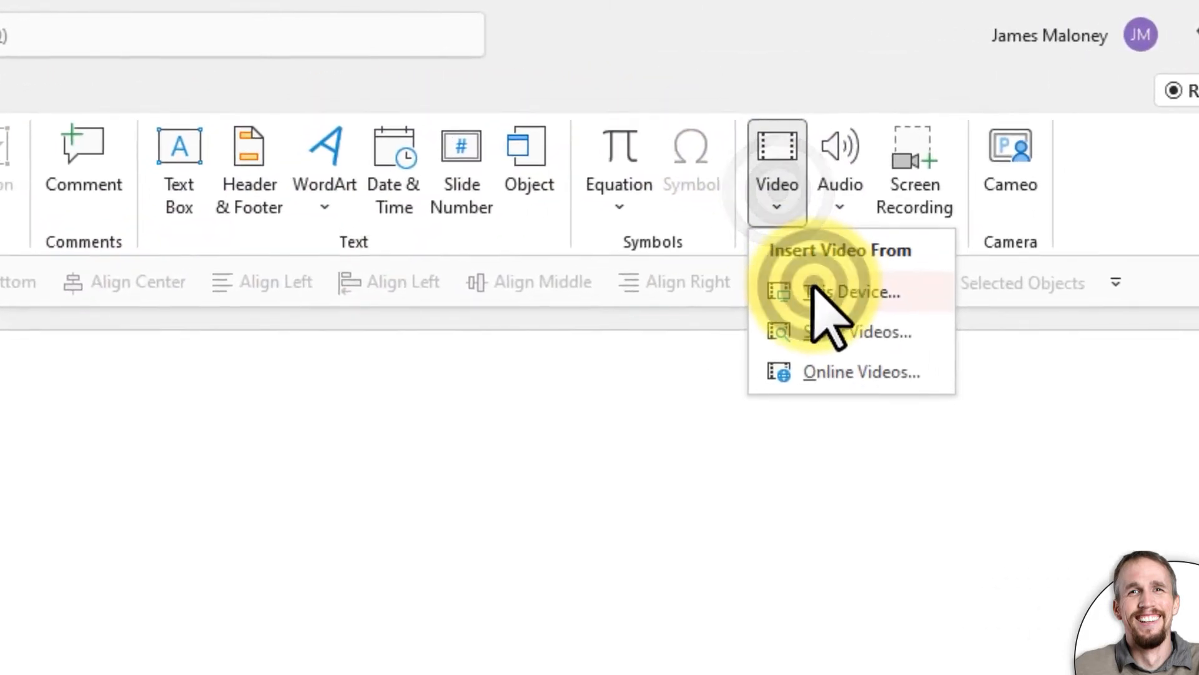
click(698, 230)
click(337, 139)
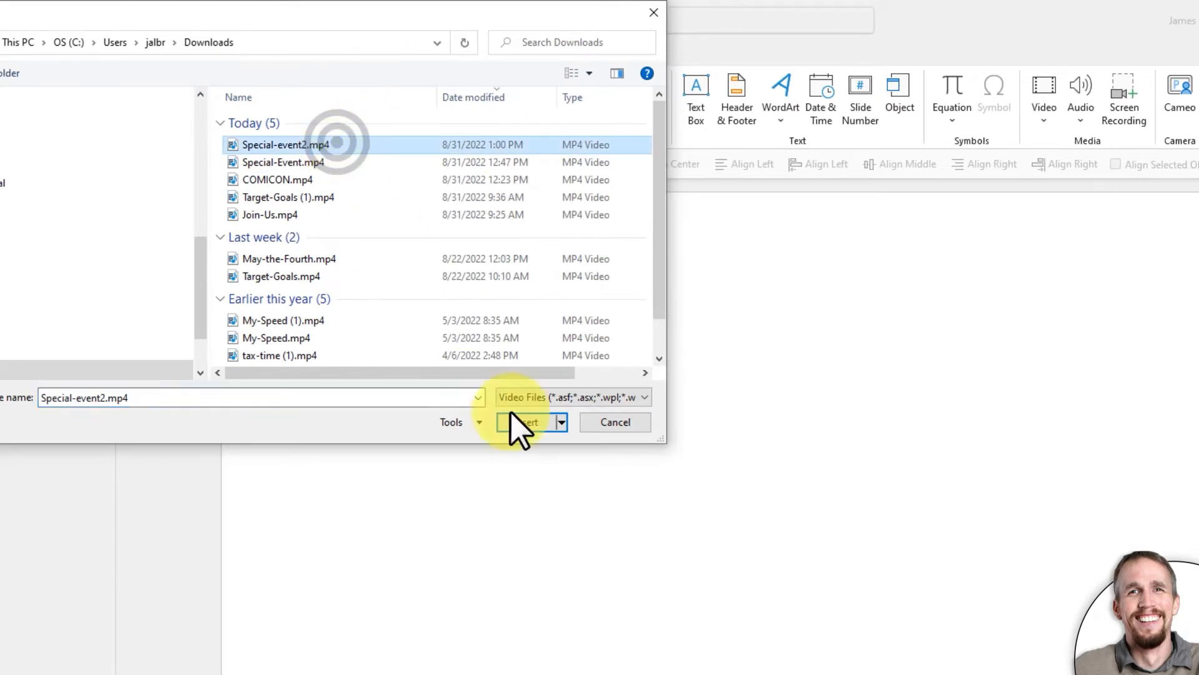
click(540, 413)
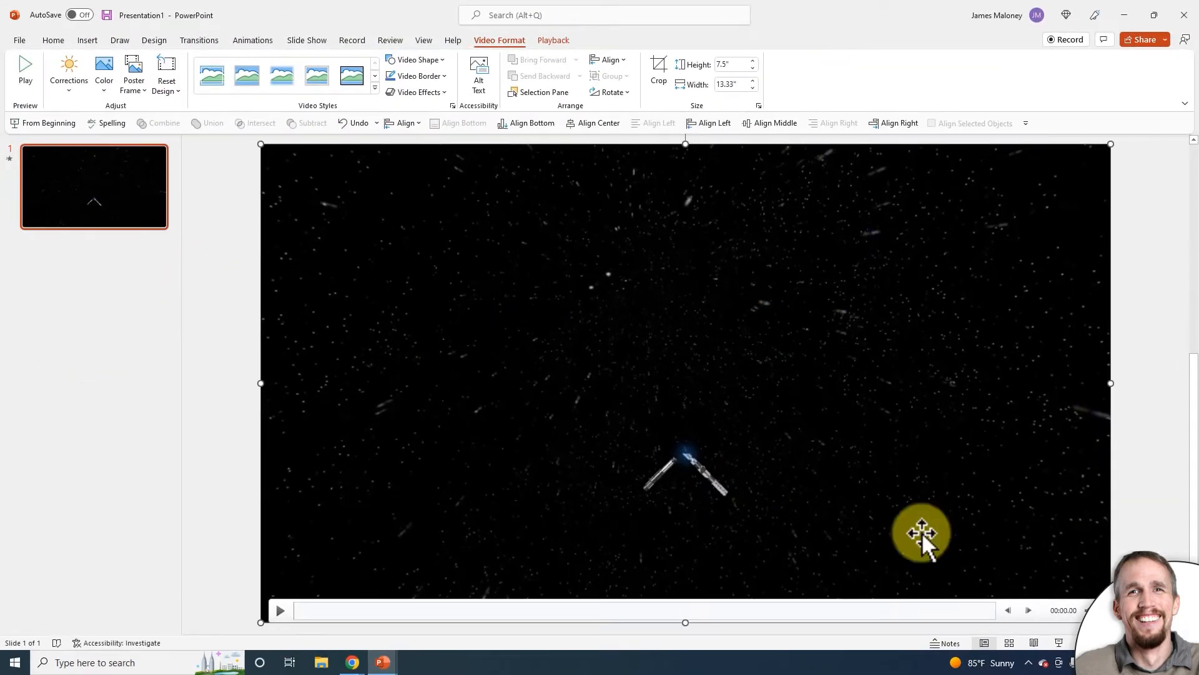
click(300, 41)
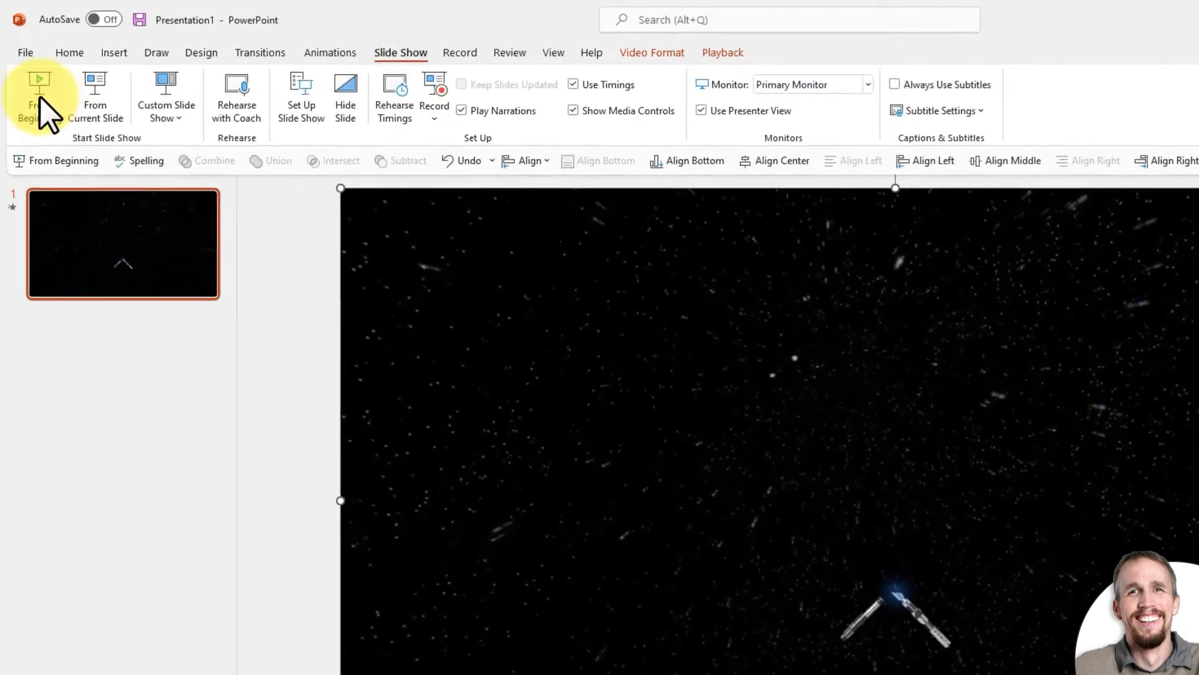
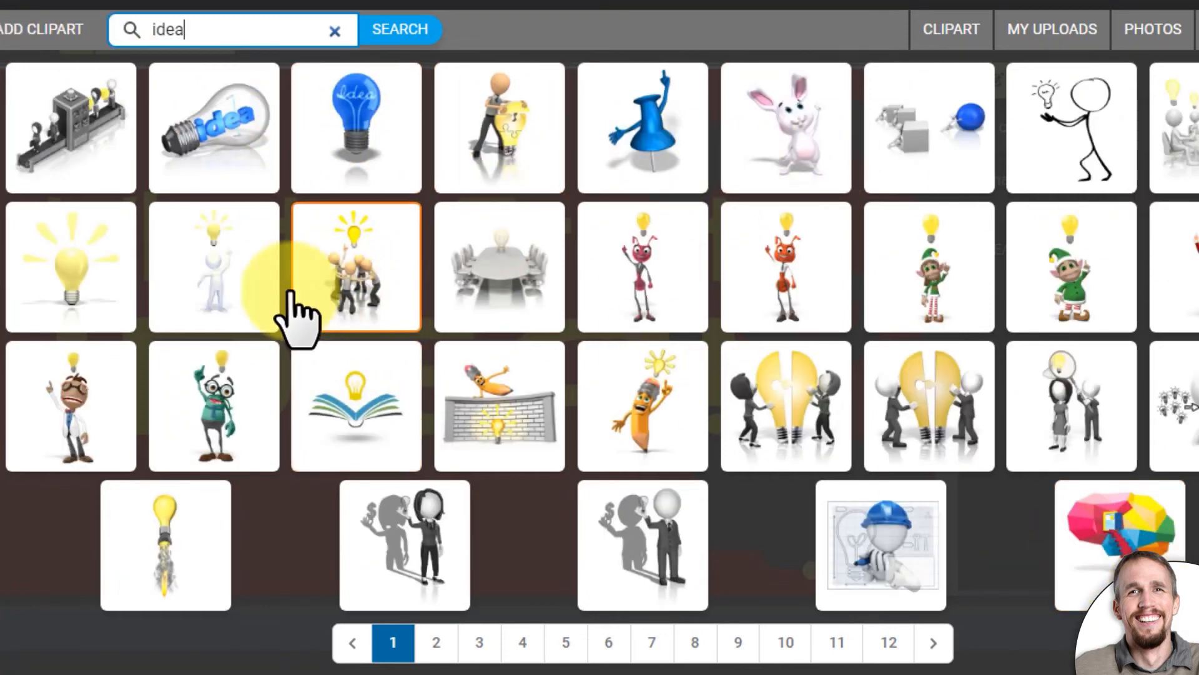
- Add the glowing light bulb clipart from the "idea" results and place it at the right edge of the red design
click(84, 275)
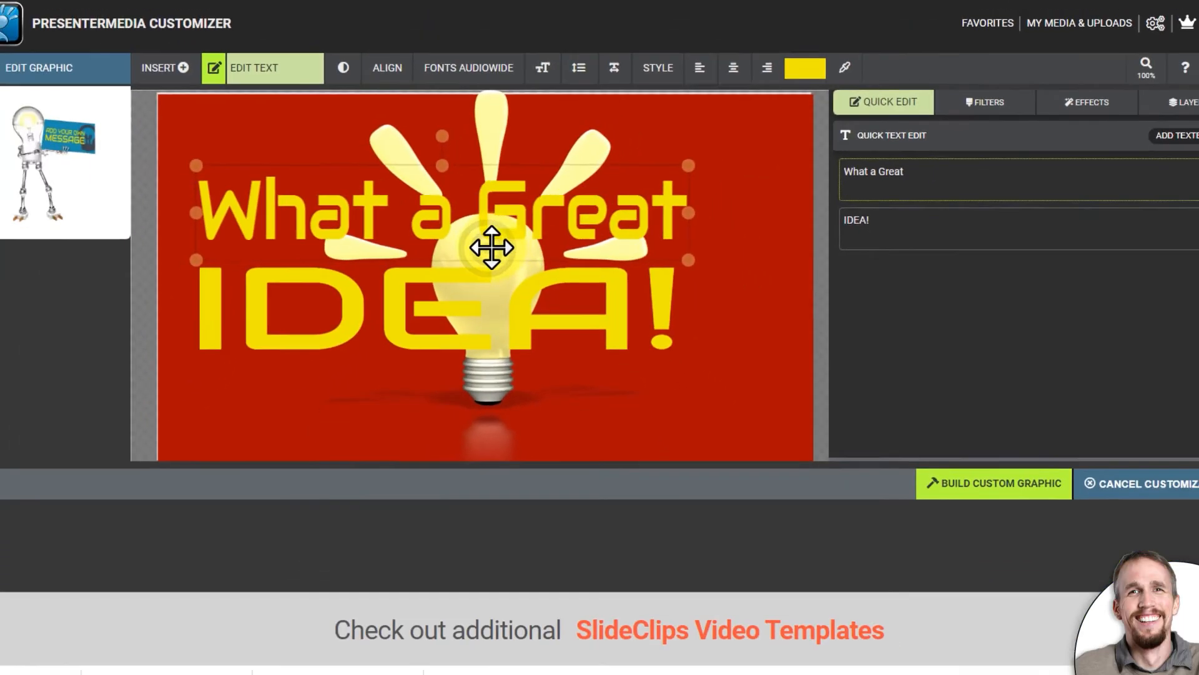
drag(501, 150, 779, 153)
drag(701, 155, 747, 139)
- Lower the light bulb's opacity so it blends into the red background, and build the custom graphic
click(345, 68)
drag(415, 98, 361, 94)
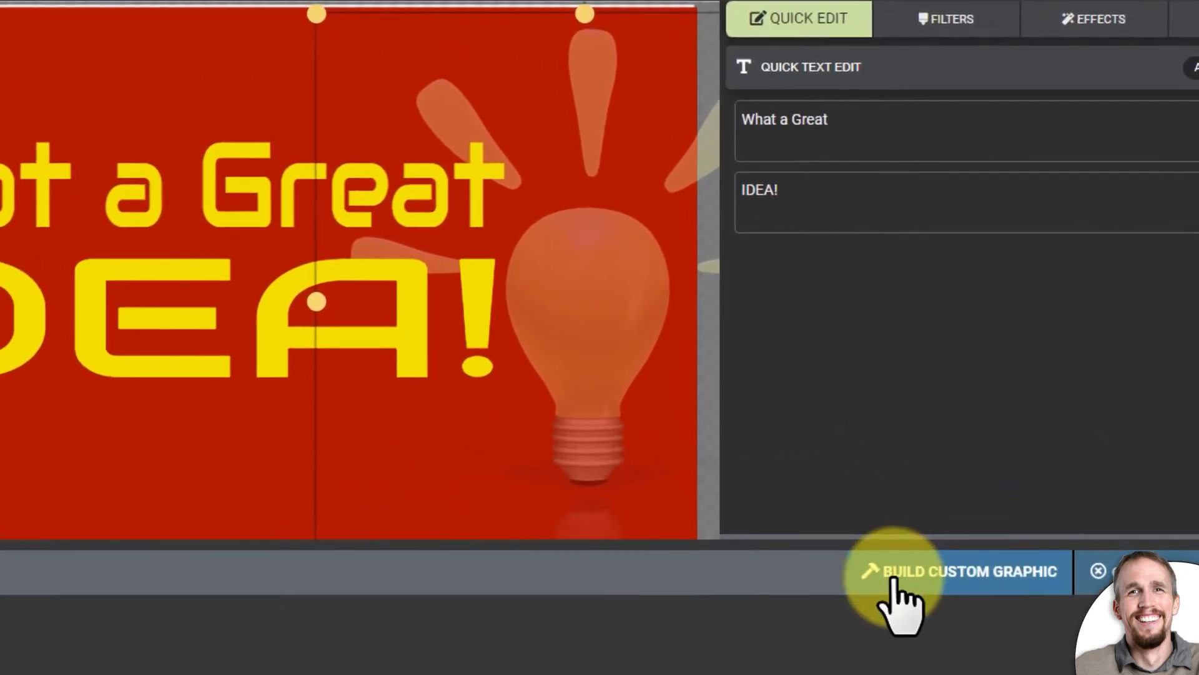
click(994, 573)
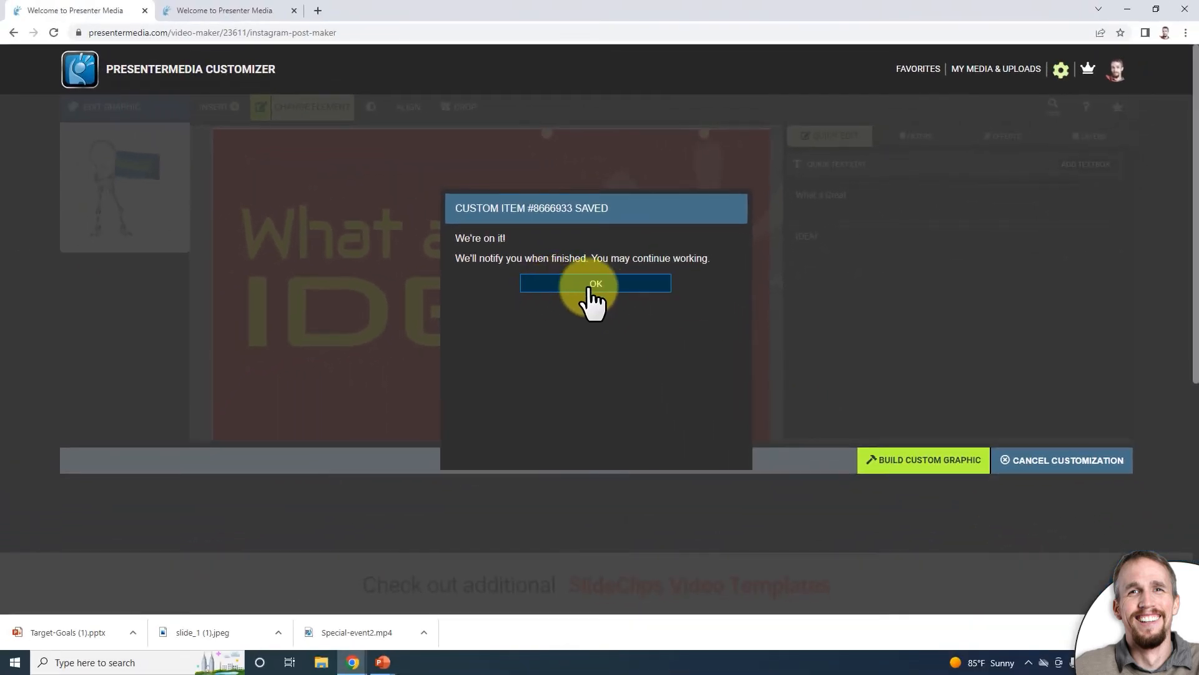
- Dismiss the custom item notice and change the first slide's text to "So many great ideas"
click(593, 284)
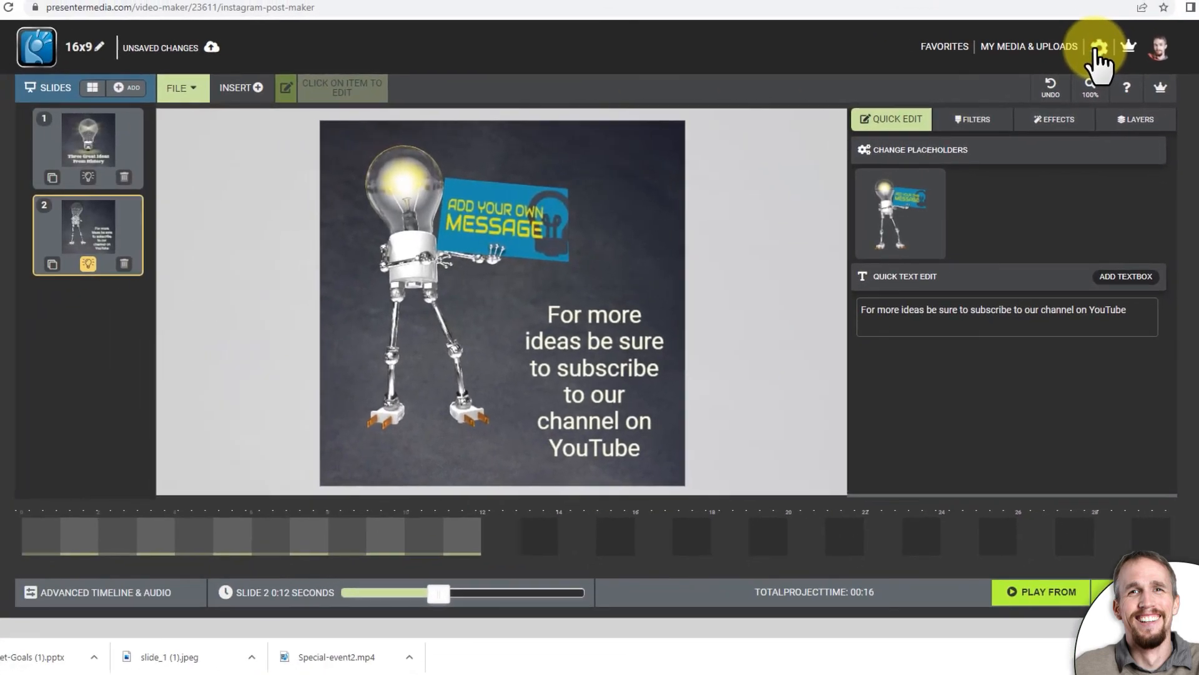
click(87, 142)
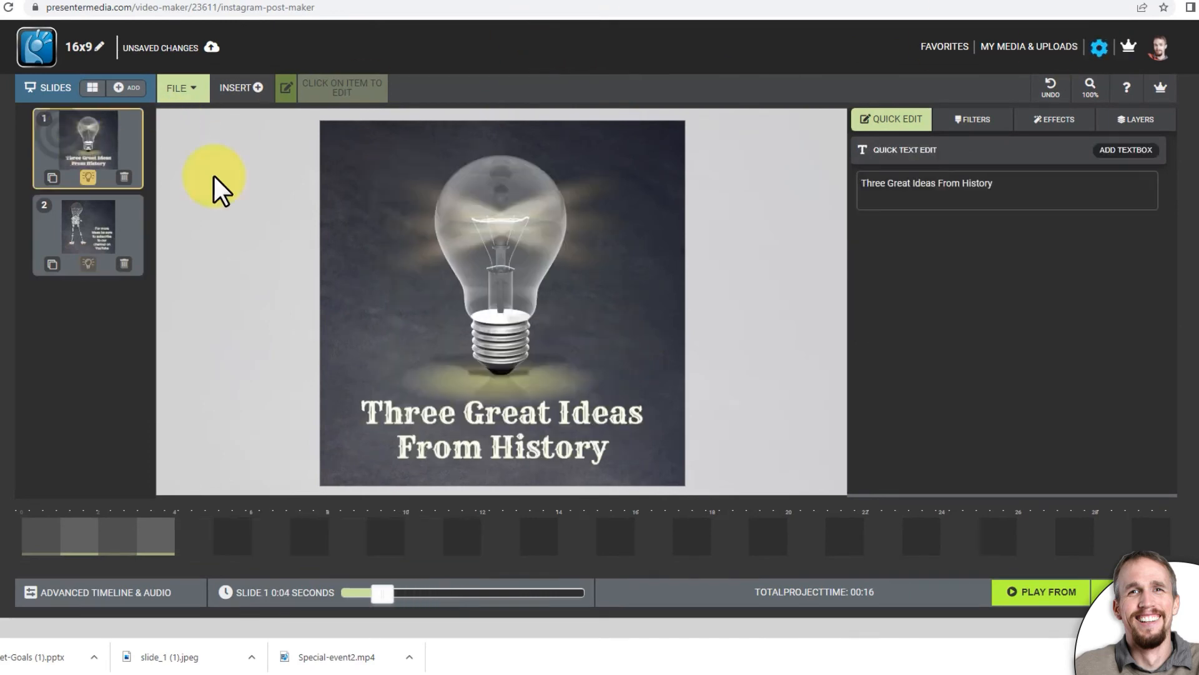
drag(1019, 185, 803, 187)
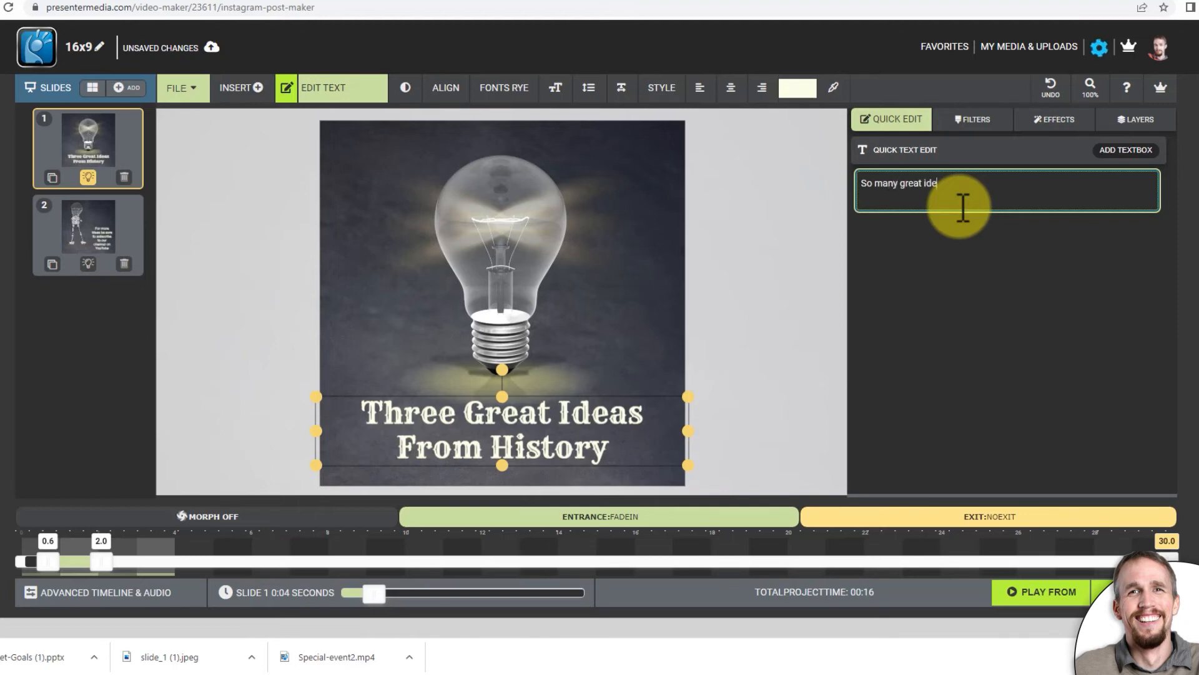
click(939, 296)
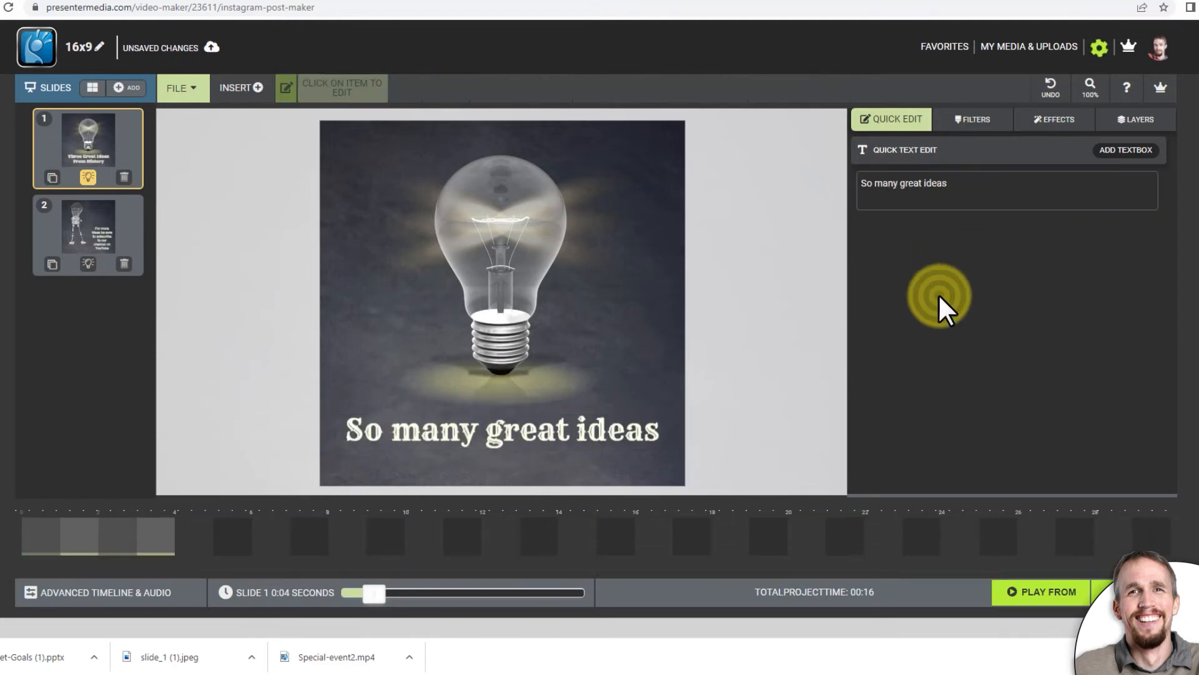
drag(479, 440, 478, 432)
- Add the logo_square_update_color image from the uploaded media to the second slide
click(97, 220)
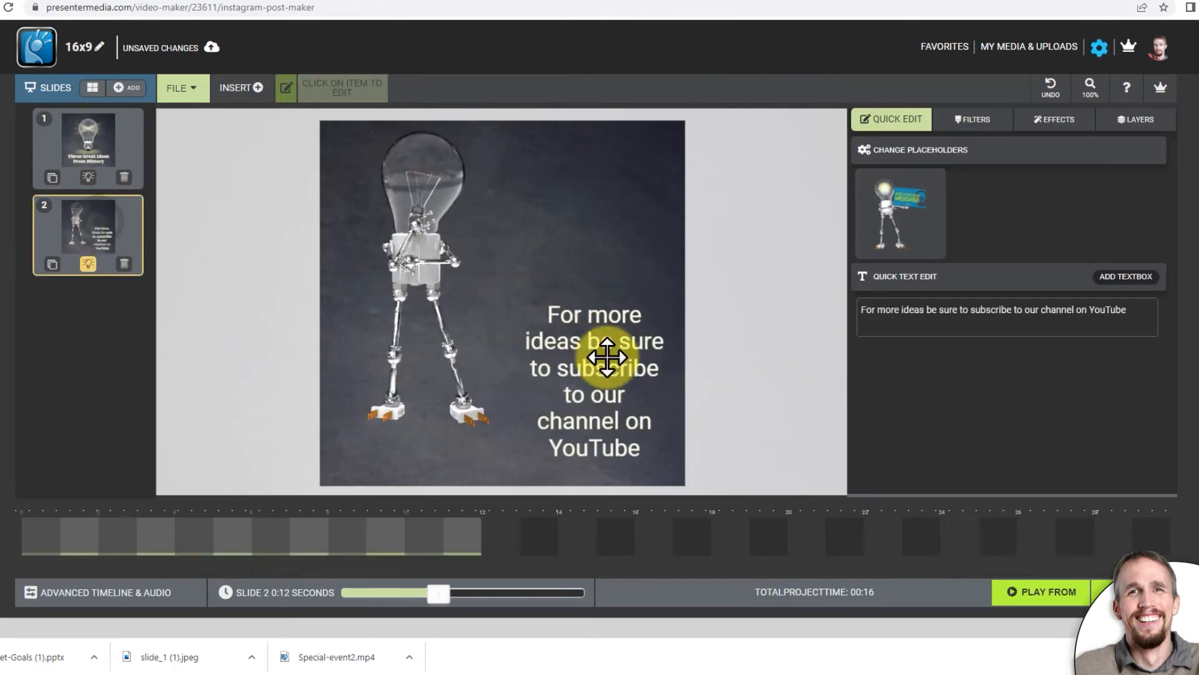
click(611, 356)
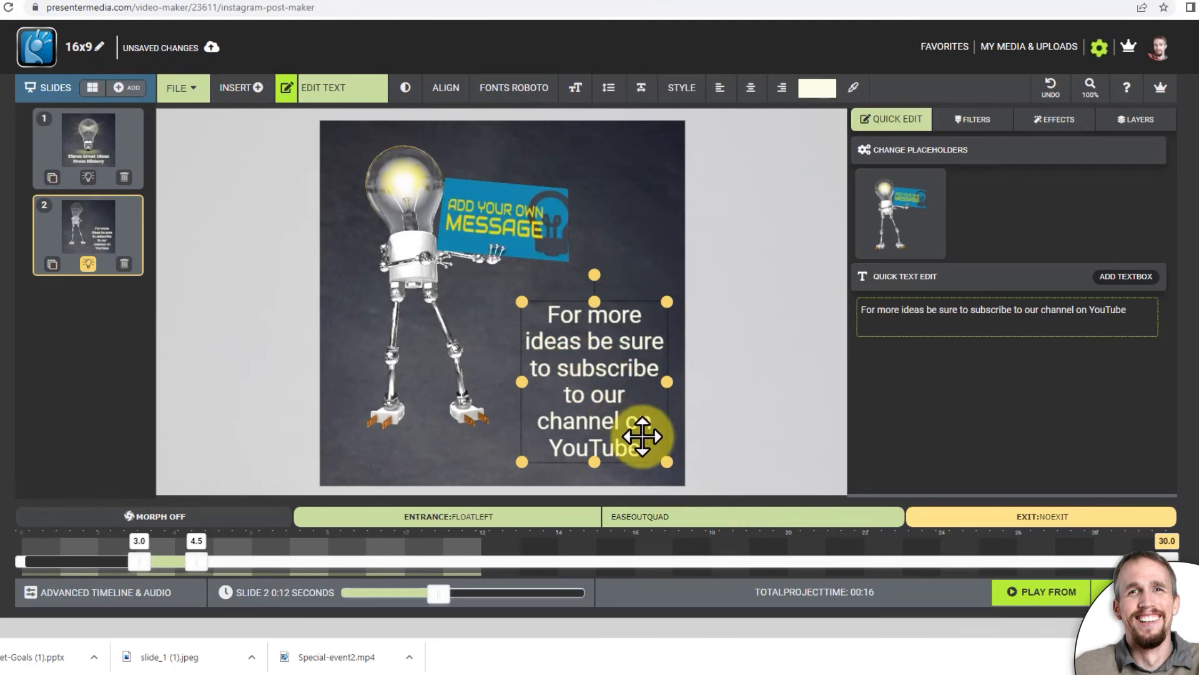
click(611, 434)
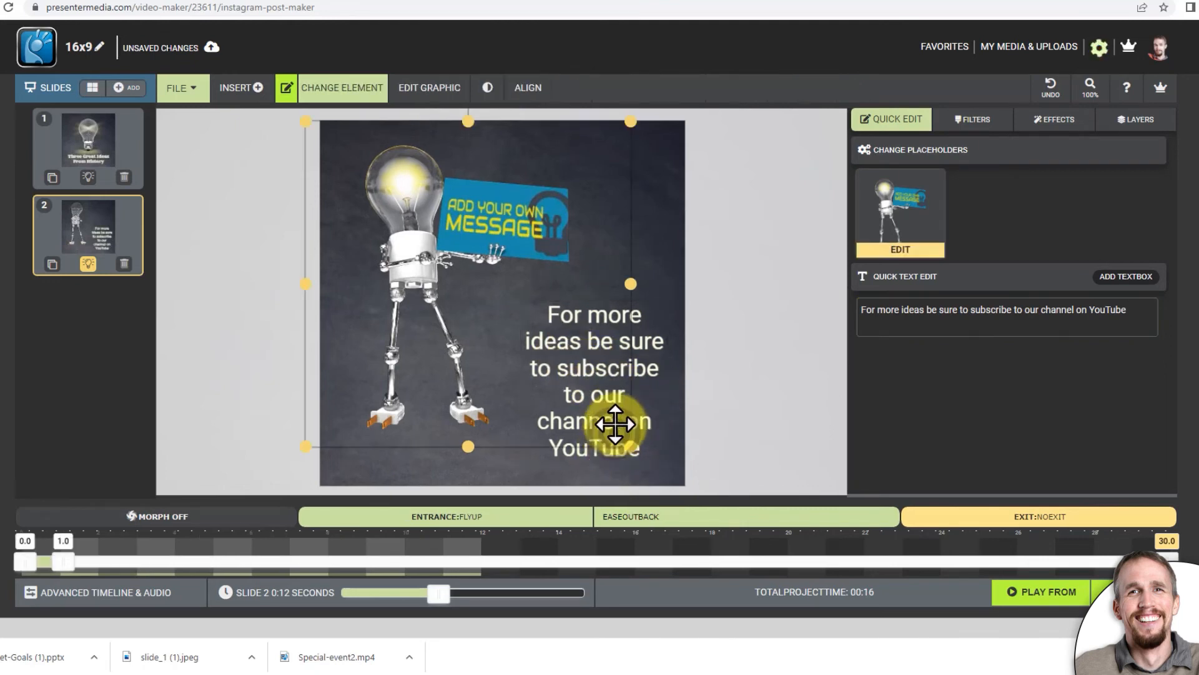
click(642, 356)
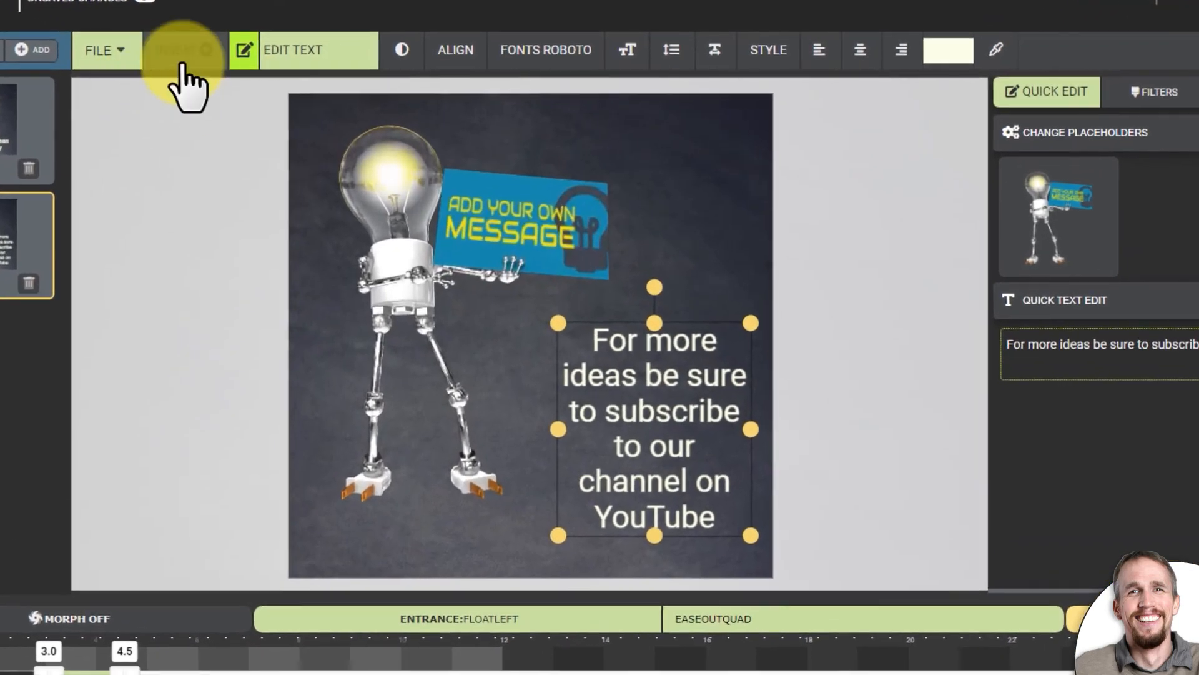
click(253, 89)
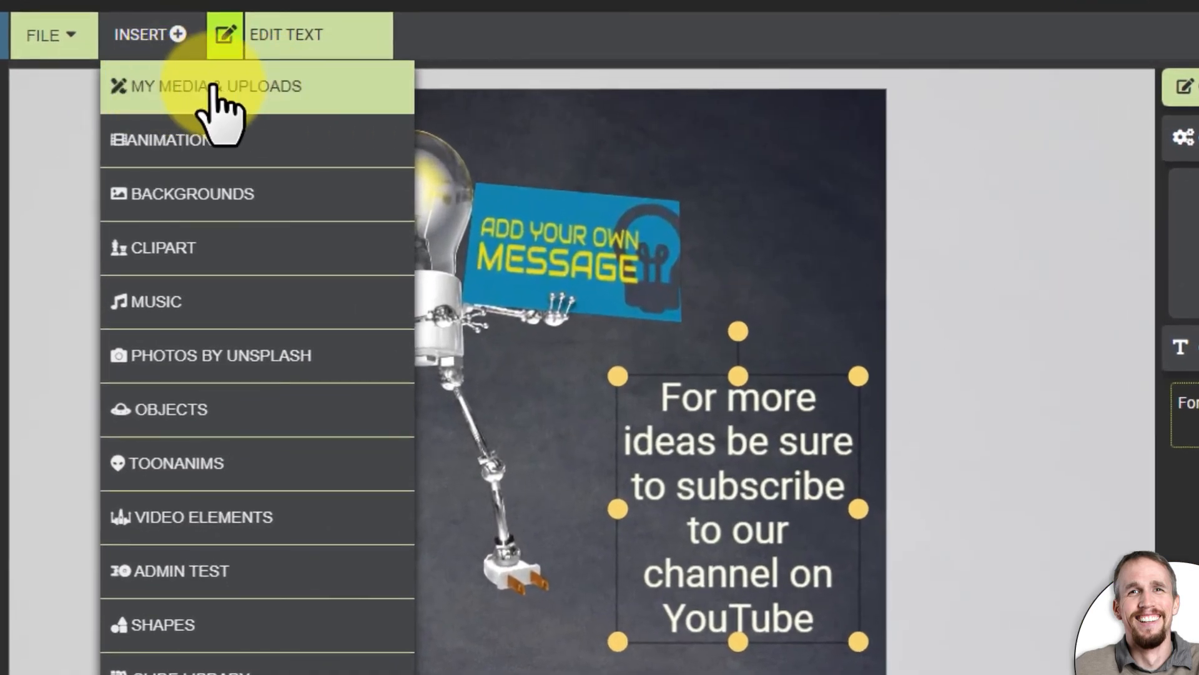
click(214, 87)
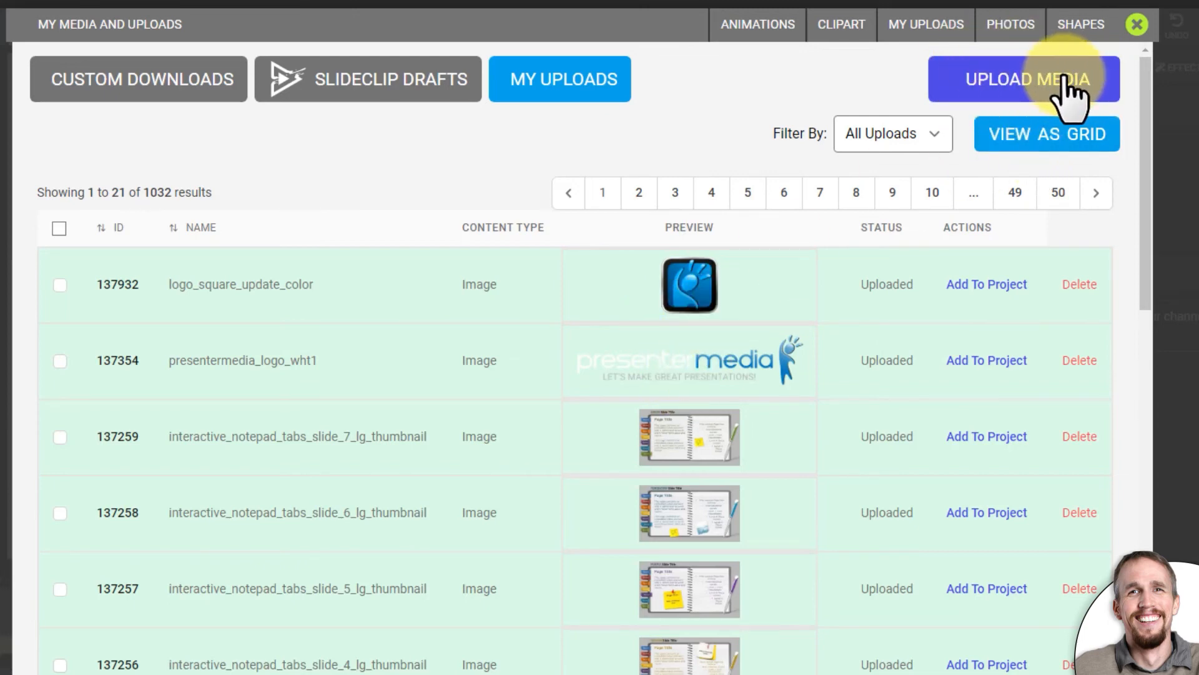
click(979, 287)
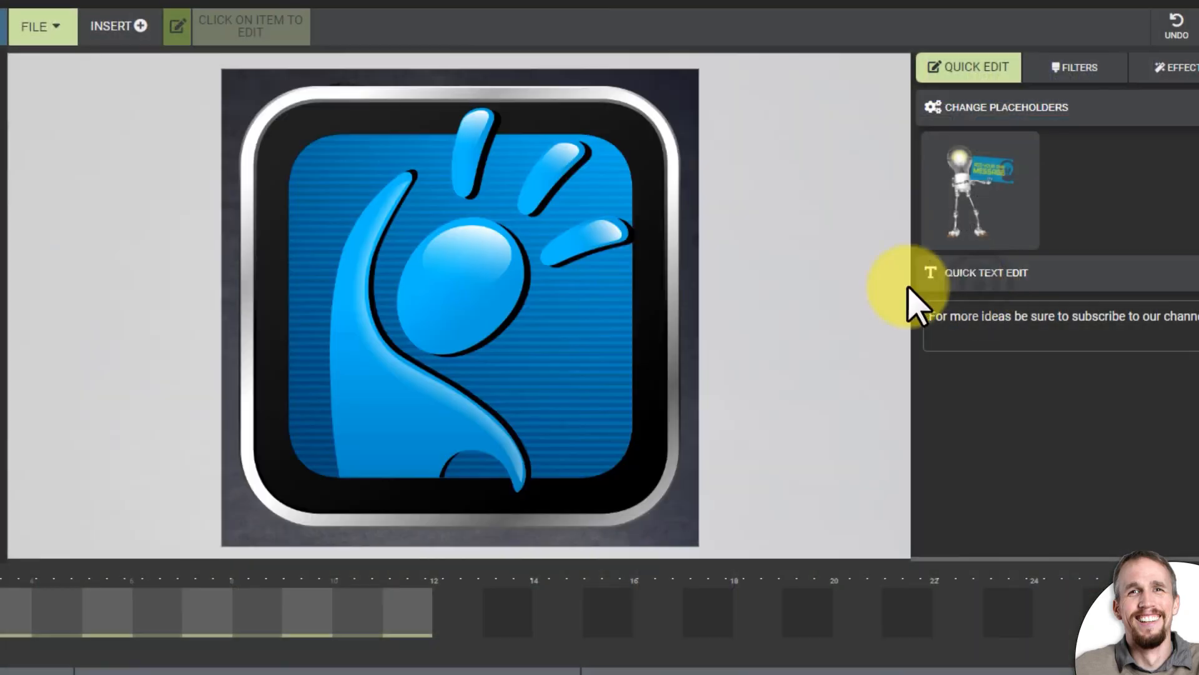
- Shrink the logo and place it in the upper-right corner of the second slide, clear of the subscribe text
click(605, 139)
drag(680, 86, 579, 272)
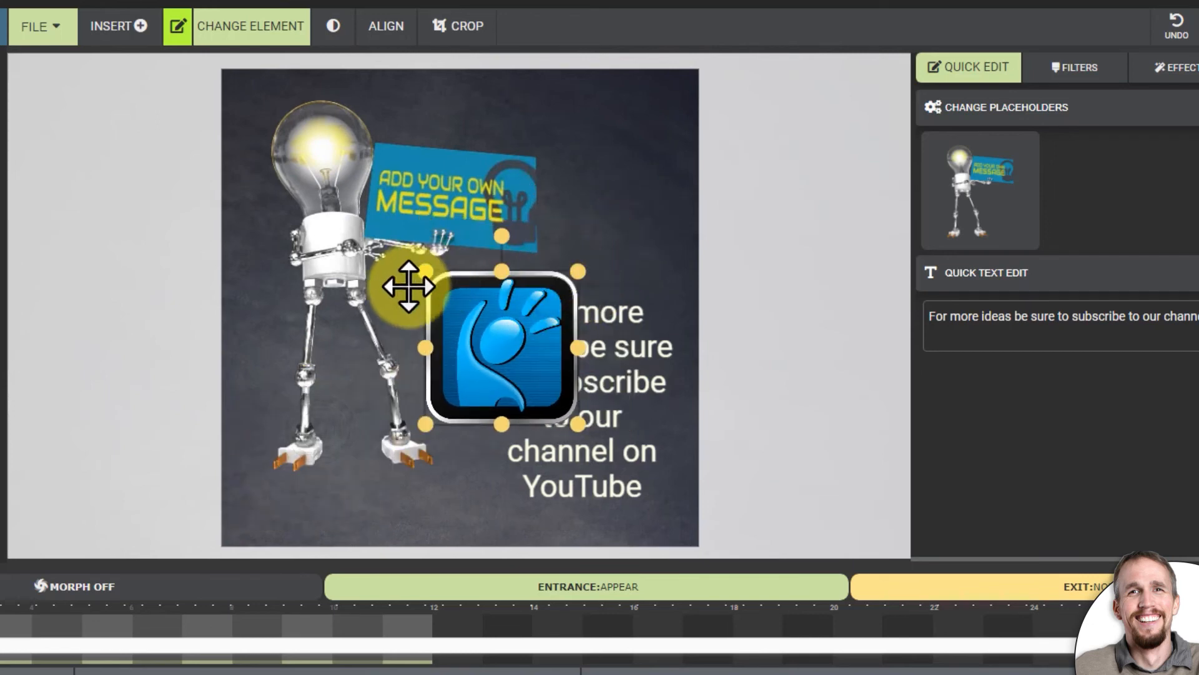
mouse_move(506, 238)
mouse_down()
mouse_move(531, 258)
mouse_move(477, 238)
mouse_move(528, 256)
mouse_move(493, 248)
mouse_move(506, 260)
mouse_up()
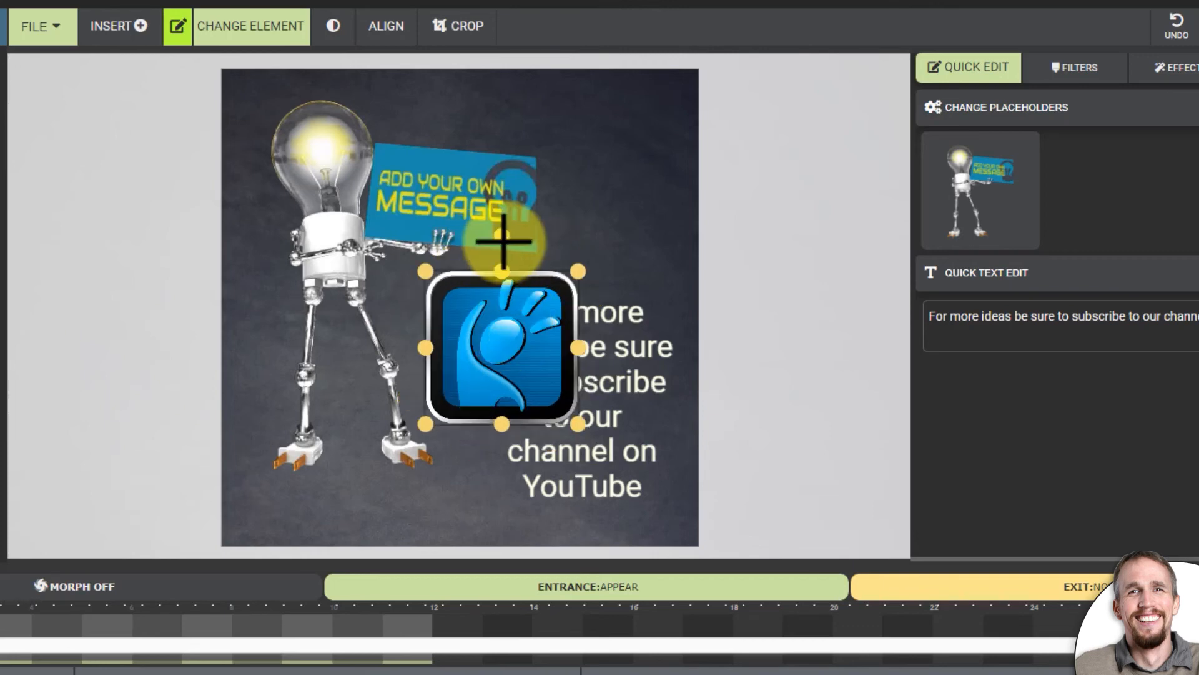
drag(495, 313, 580, 167)
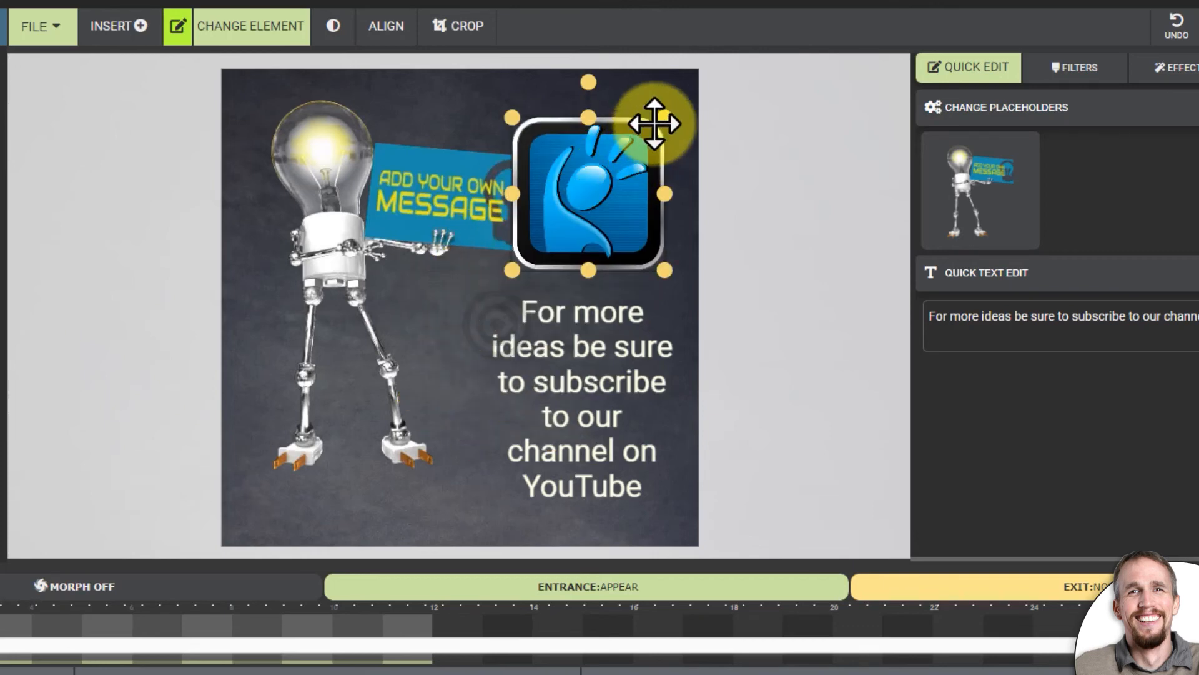
mouse_move(659, 125)
mouse_down()
mouse_move(606, 209)
mouse_move(634, 225)
mouse_move(490, 493)
mouse_move(667, 461)
mouse_move(639, 123)
mouse_move(668, 110)
mouse_up()
click(716, 166)
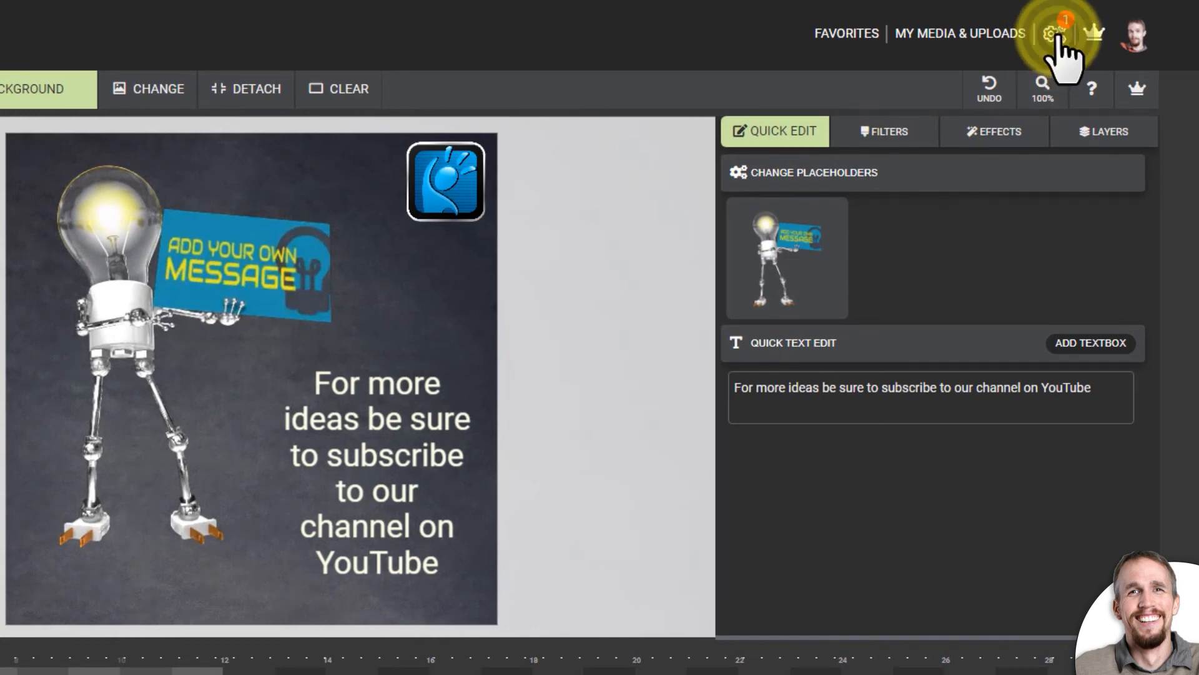
- Insert the finished Light Bob Idea Sign Custom graphic in place of the sign-holding character and preview the slide
click(1056, 34)
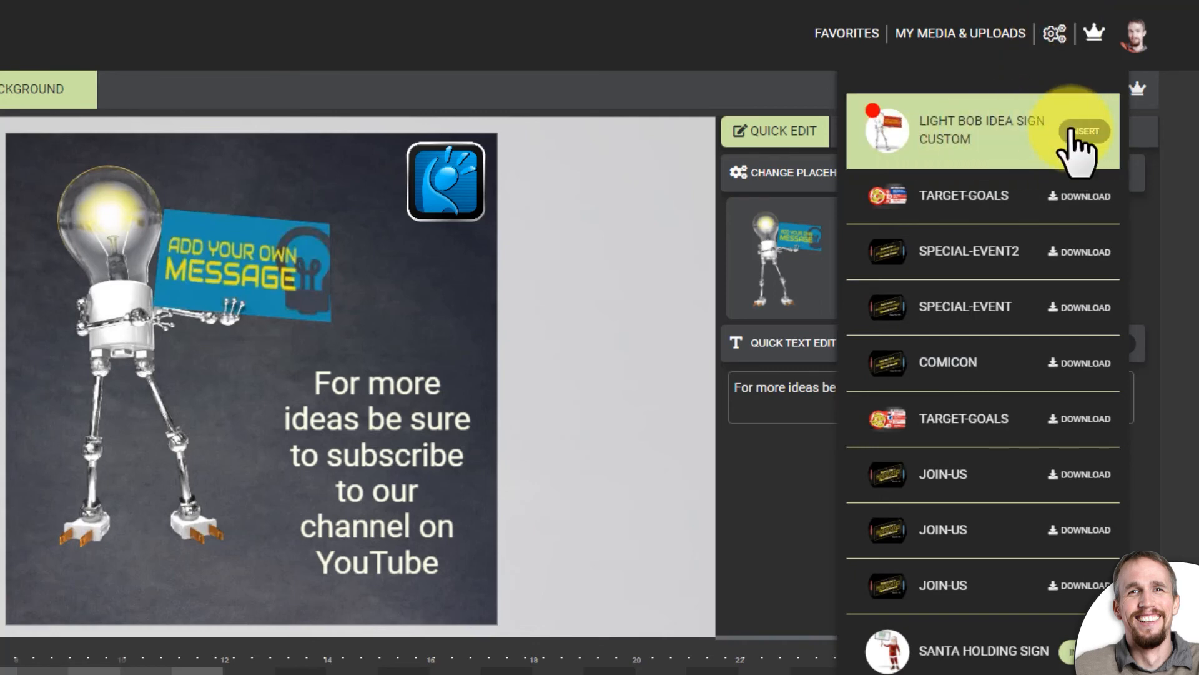
click(1097, 132)
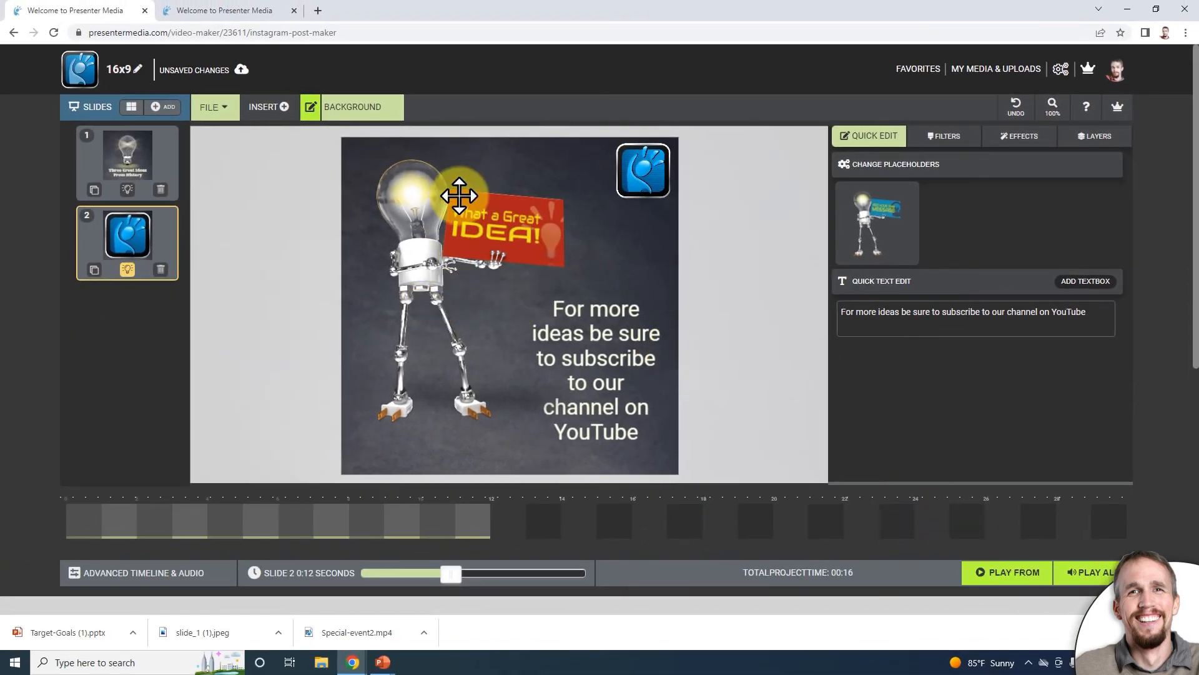
click(1030, 571)
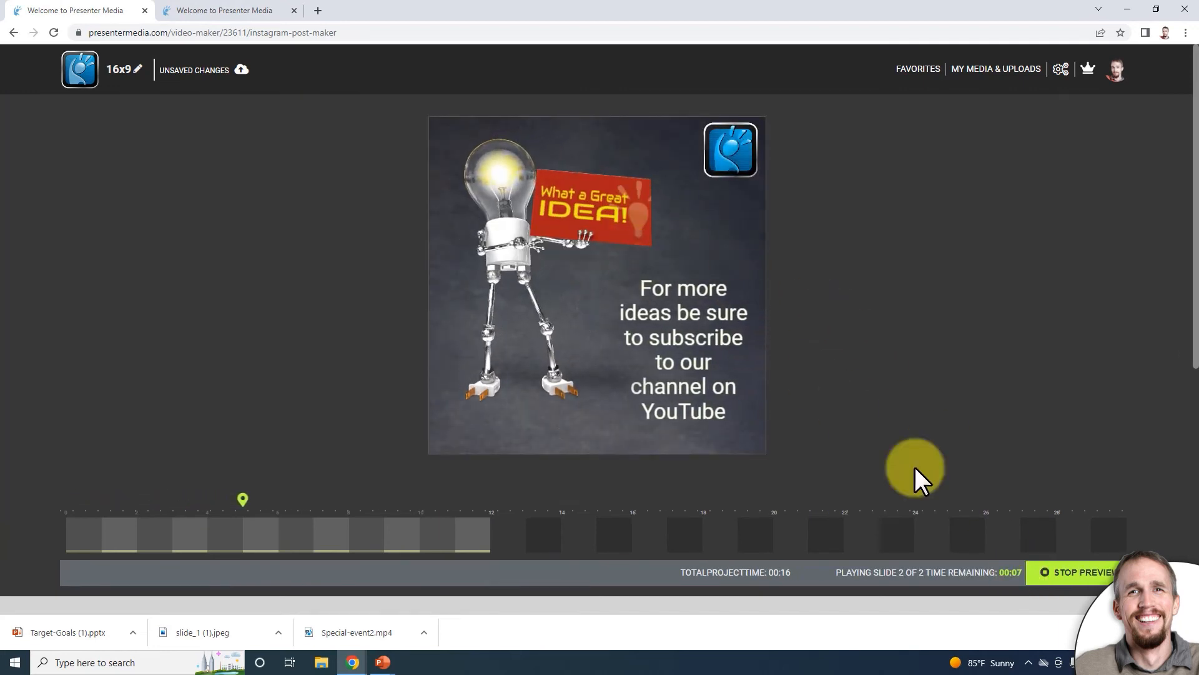
click(1081, 573)
- Return to the first slide and queue the project for download as a video
click(152, 154)
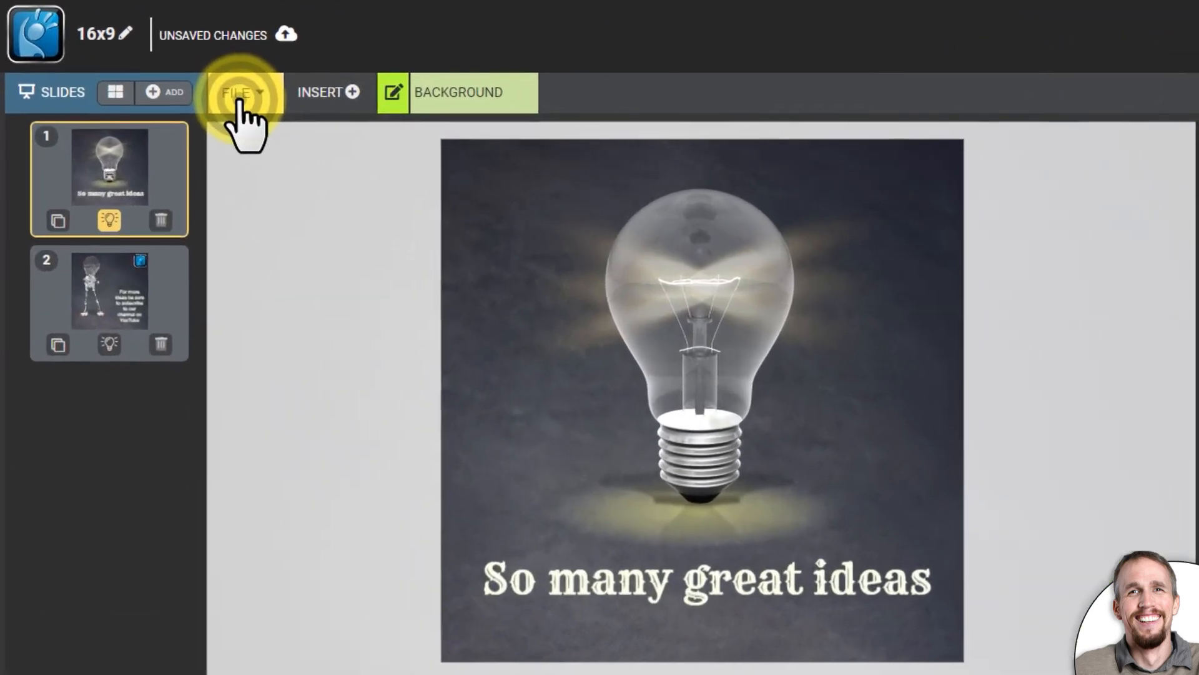
click(216, 108)
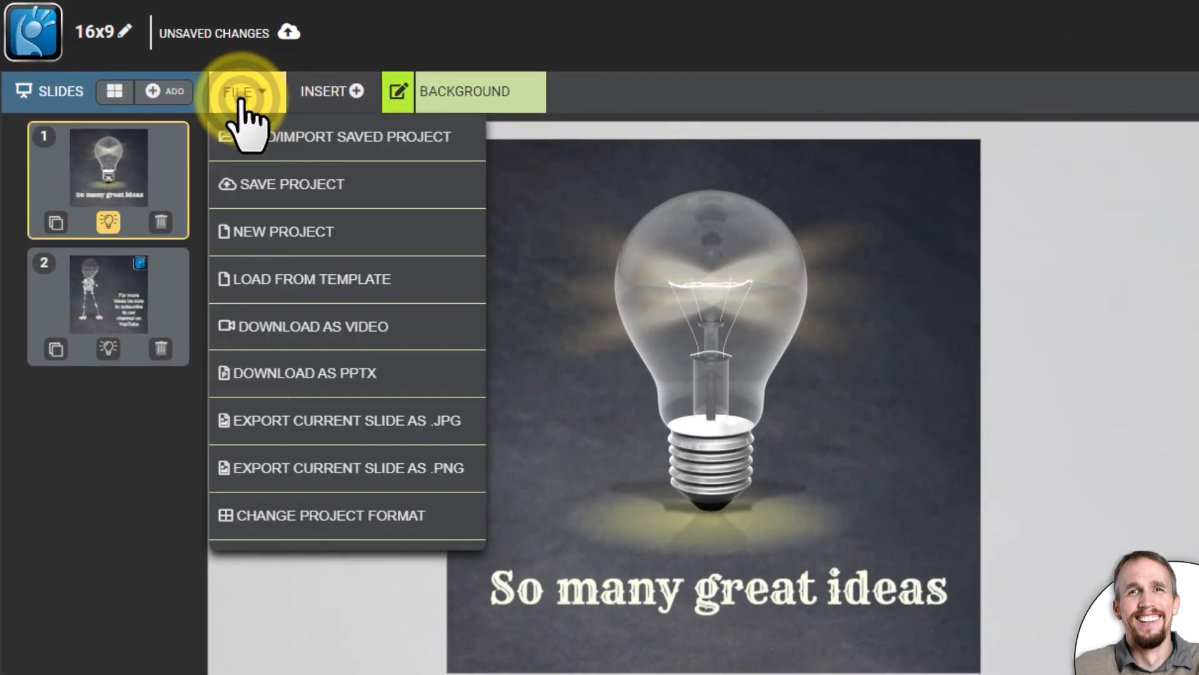
click(319, 326)
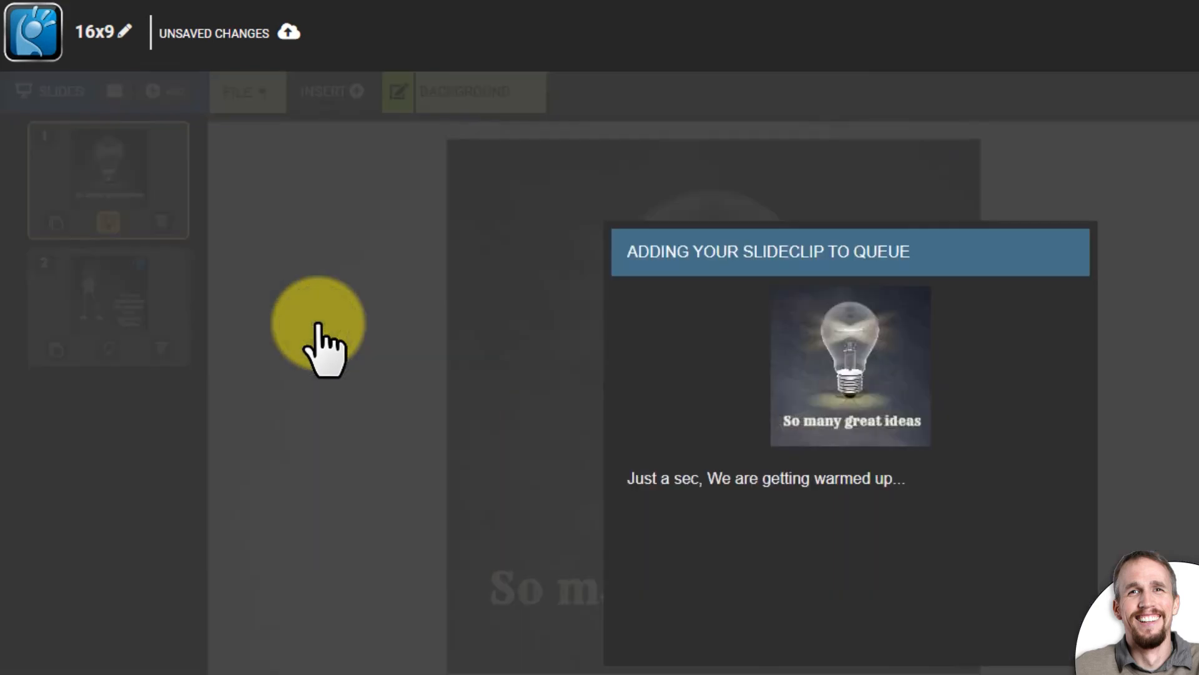
click(817, 609)
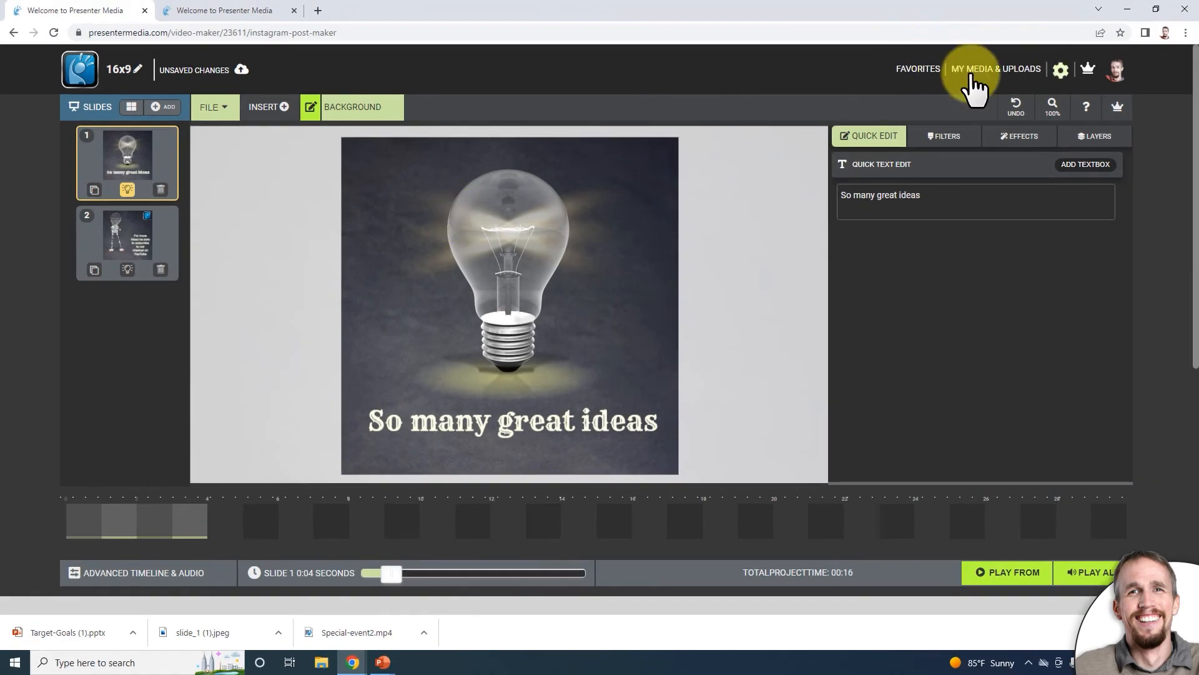
- Find the rendered 16x9 SlideClip in the customized media list, watch its preview and close it
click(971, 75)
click(651, 102)
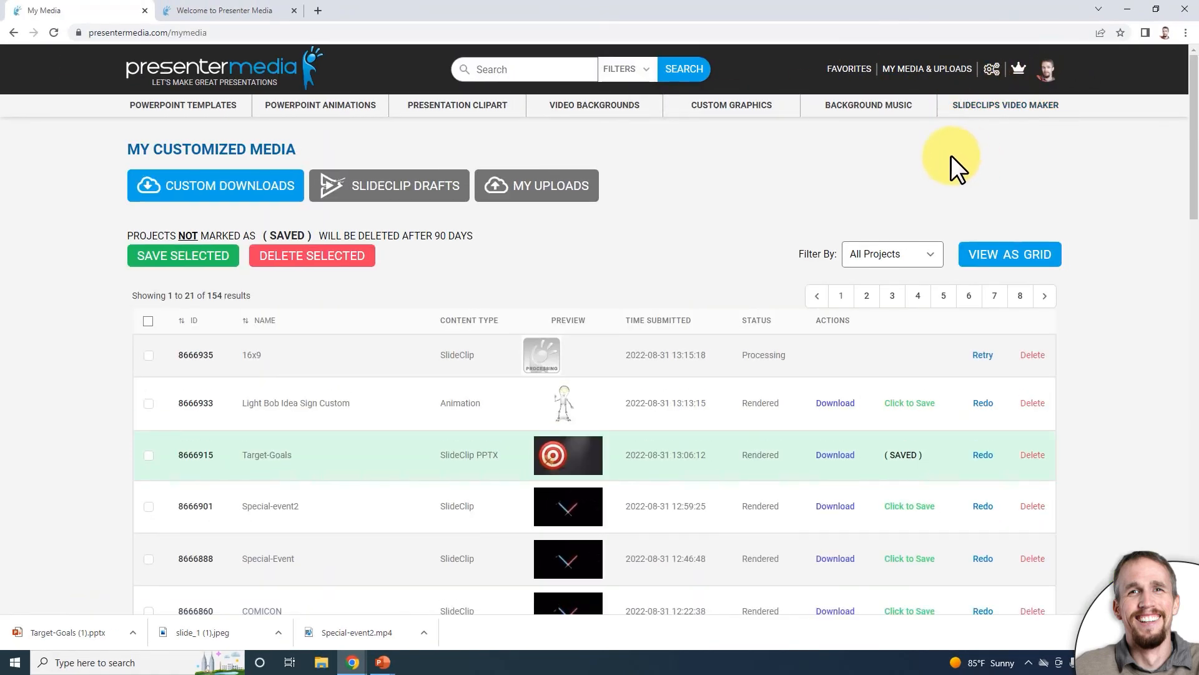
scroll(640, 294, down, 1)
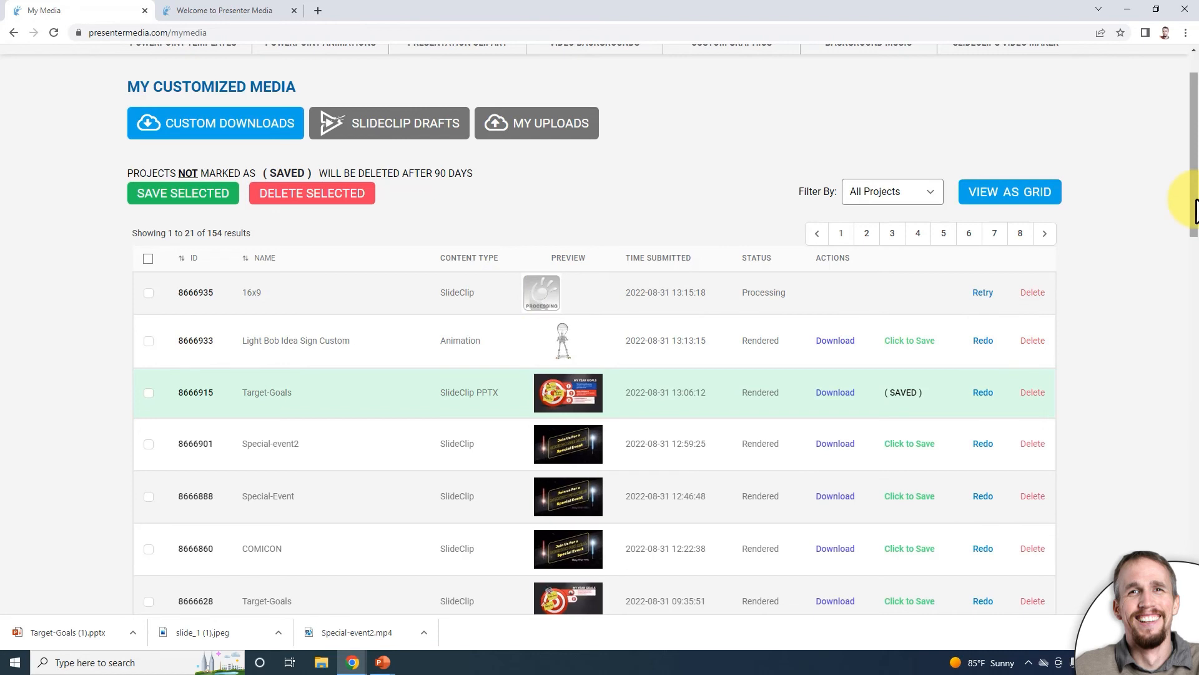
scroll(535, 263, up, 1)
scroll(938, 66, down, 1)
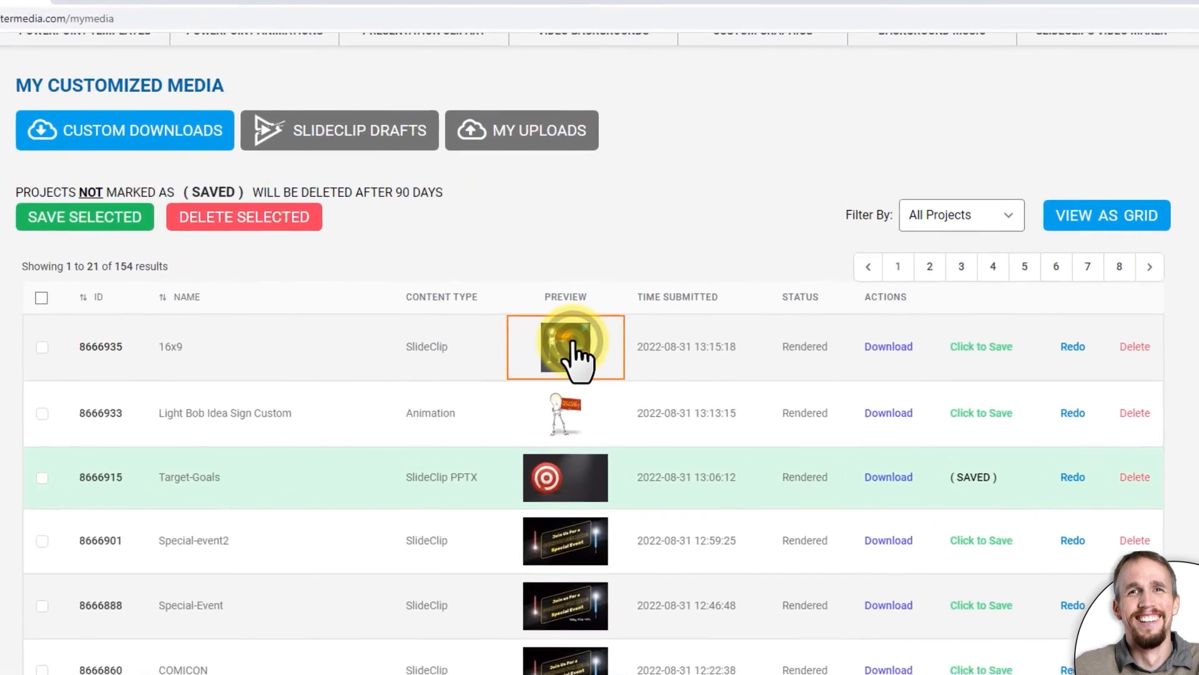
click(572, 340)
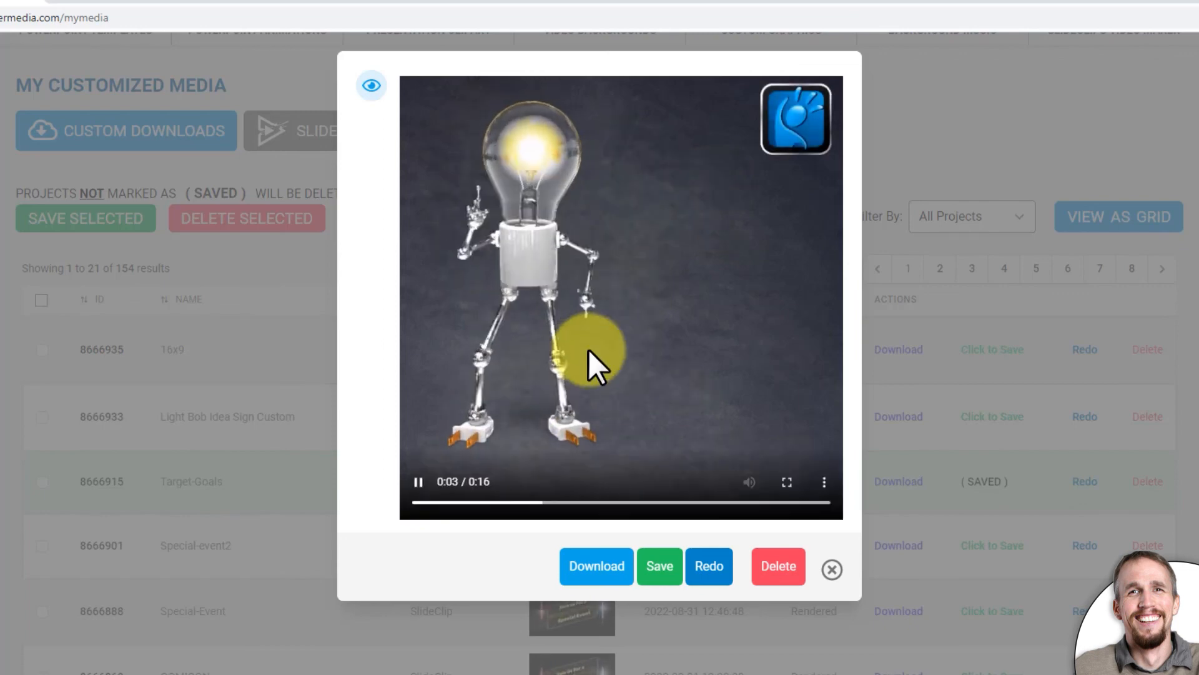
click(833, 571)
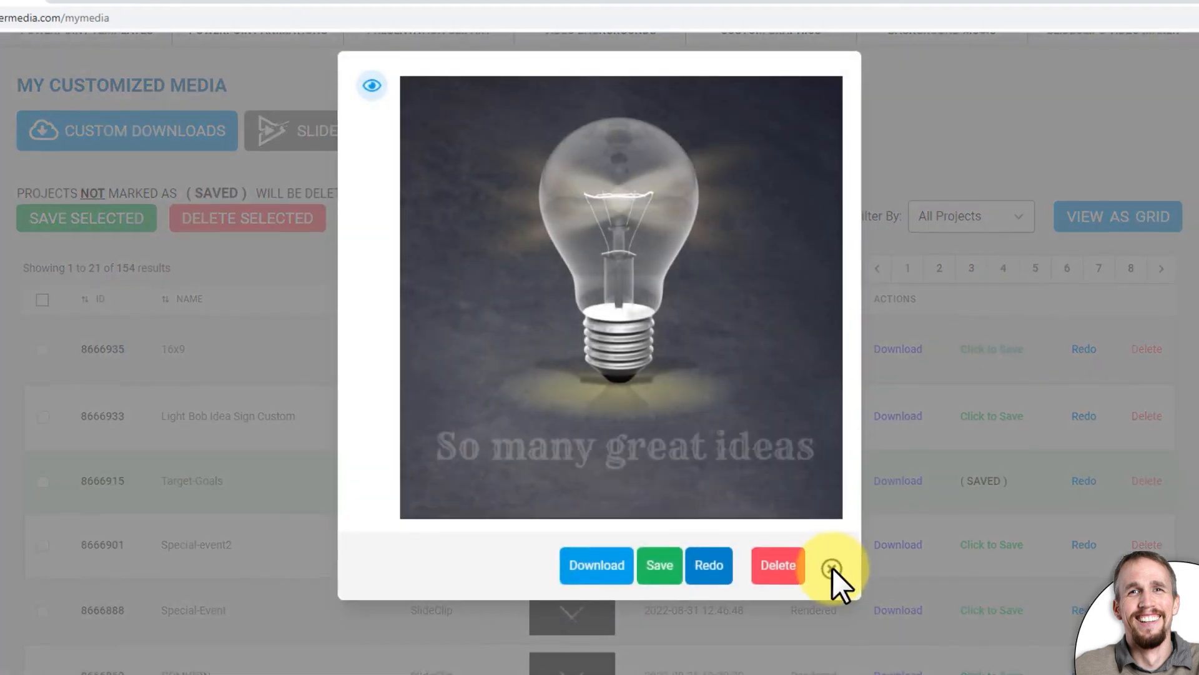
click(832, 570)
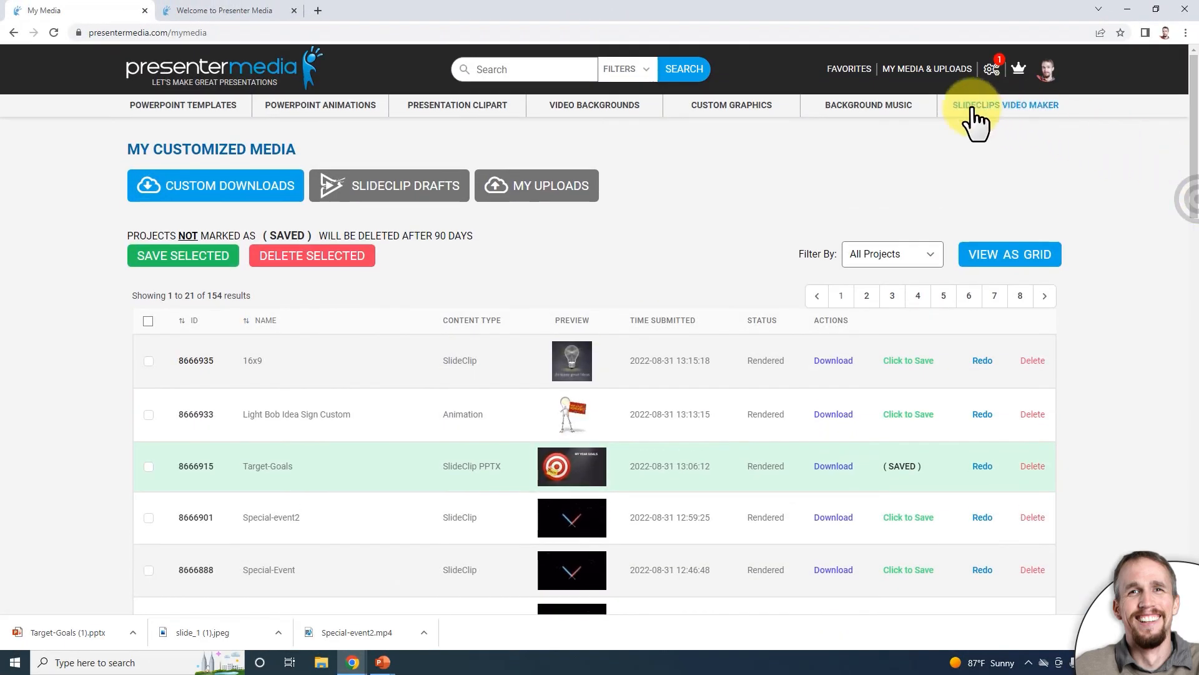
- Open the SlideClips Video Maker page and look through its template categories, including the vertical 9x16 social media ones
mouse_move(974, 108)
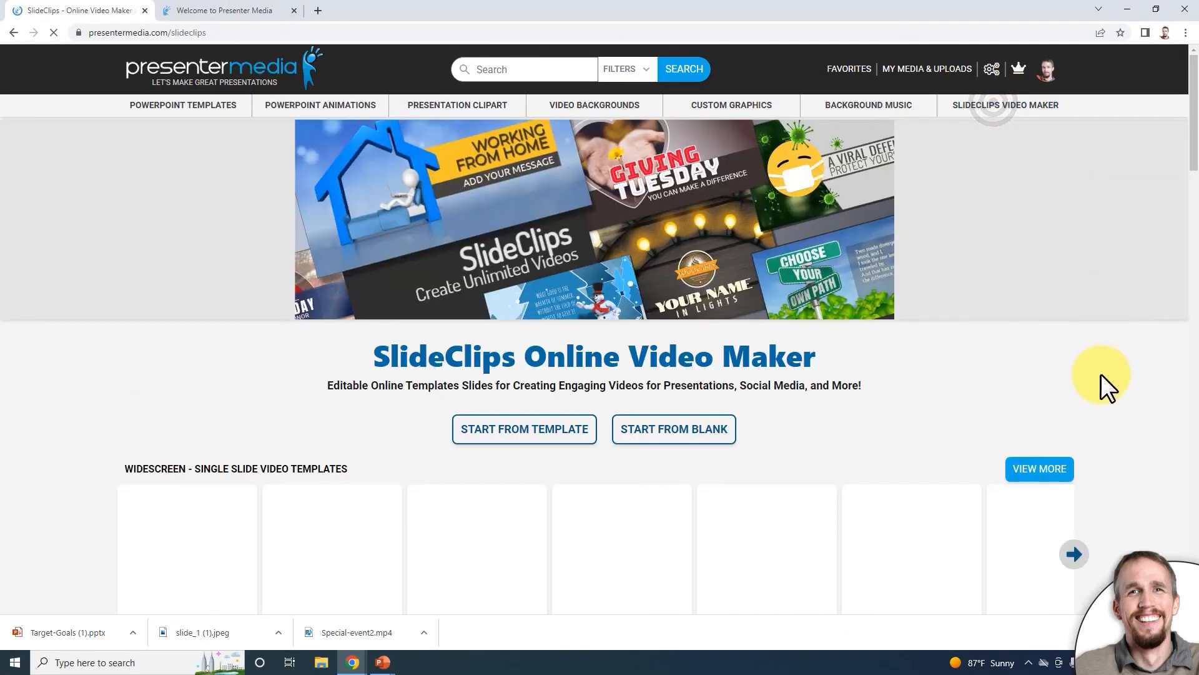
scroll(1101, 373, down, 15)
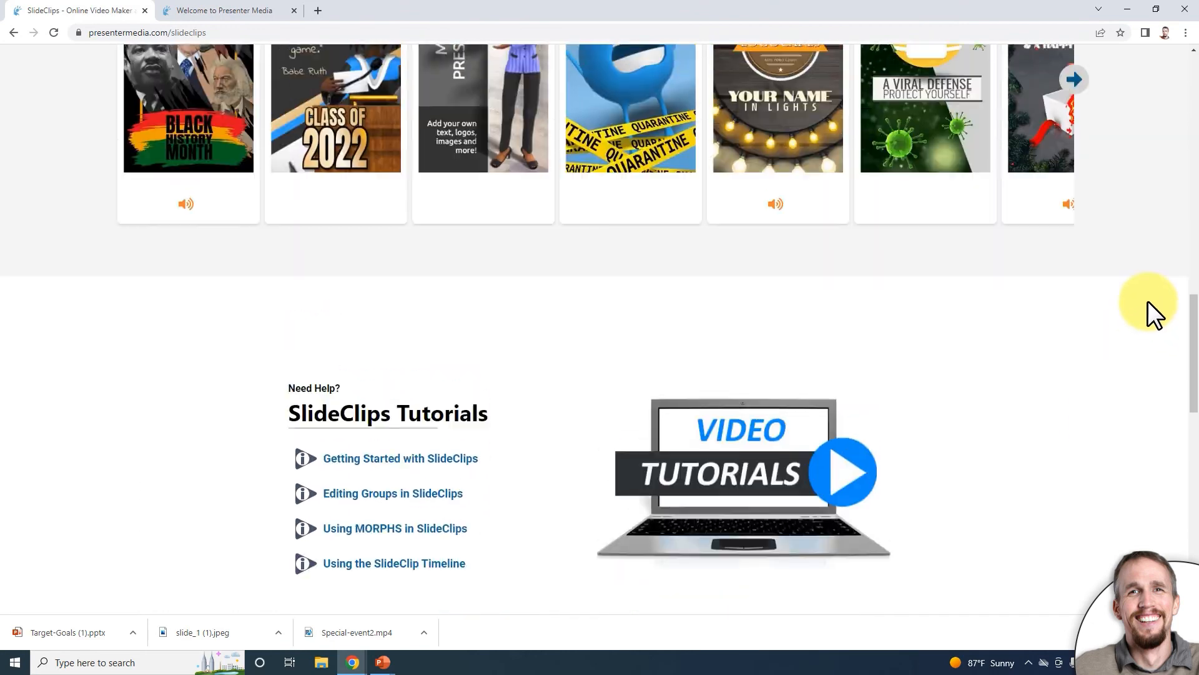
scroll(1148, 301, up, 2)
drag(1194, 305, 1193, 255)
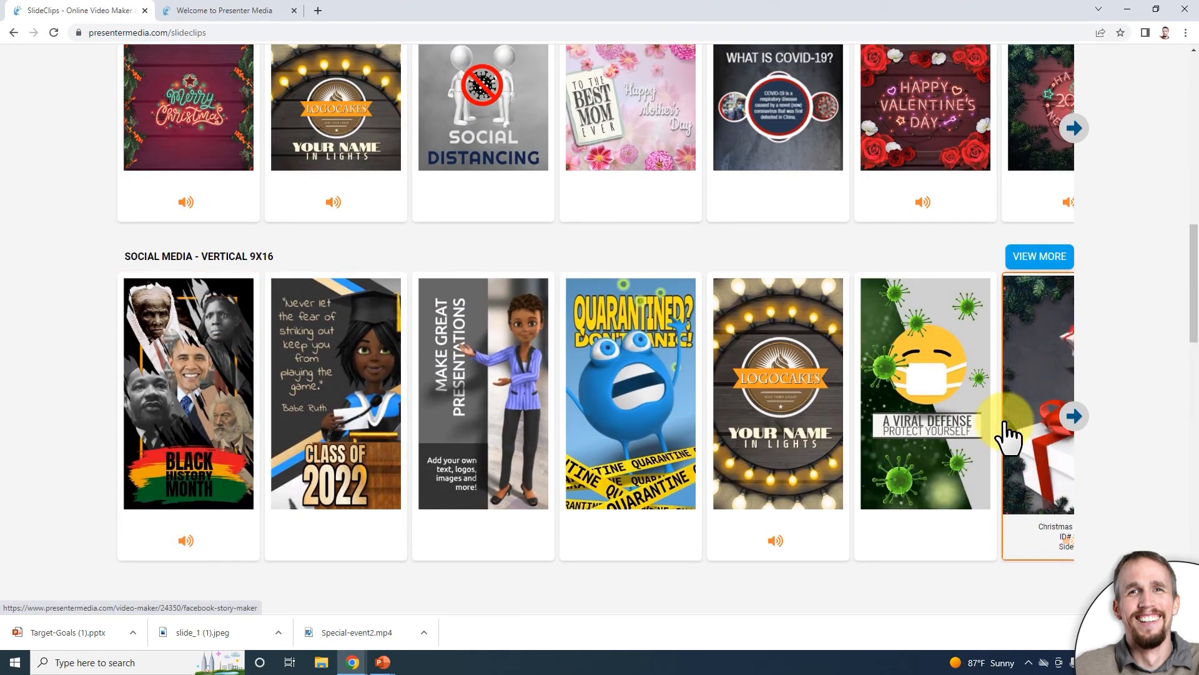
drag(1193, 281, 1190, 99)
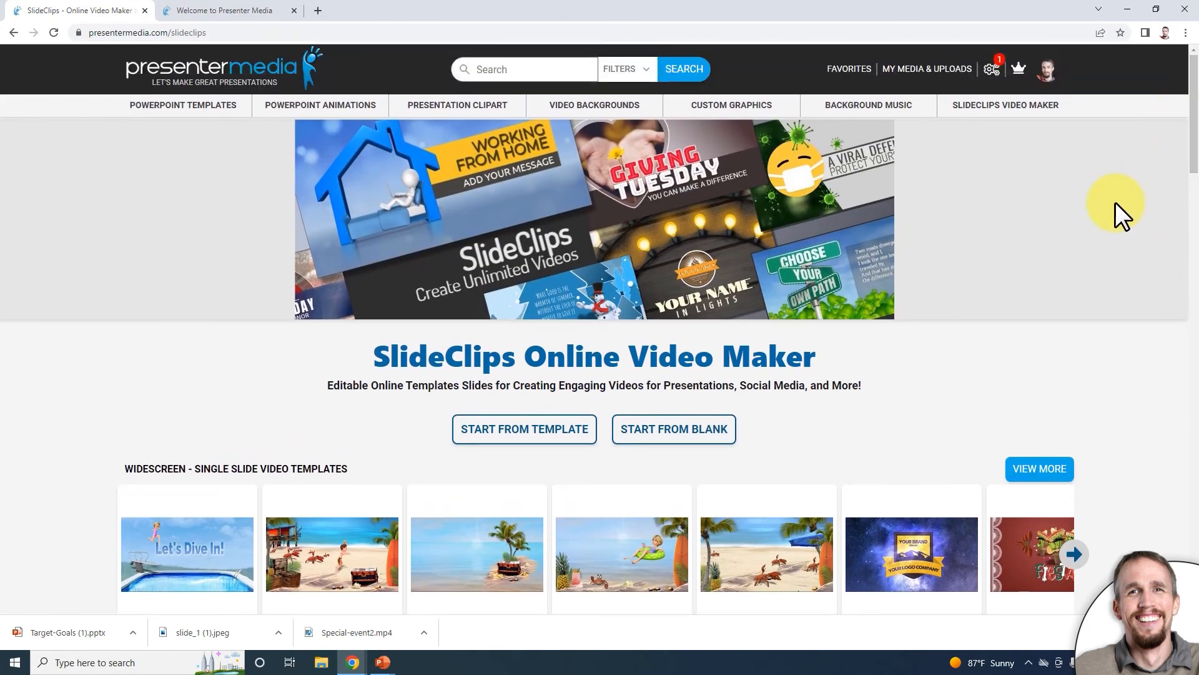